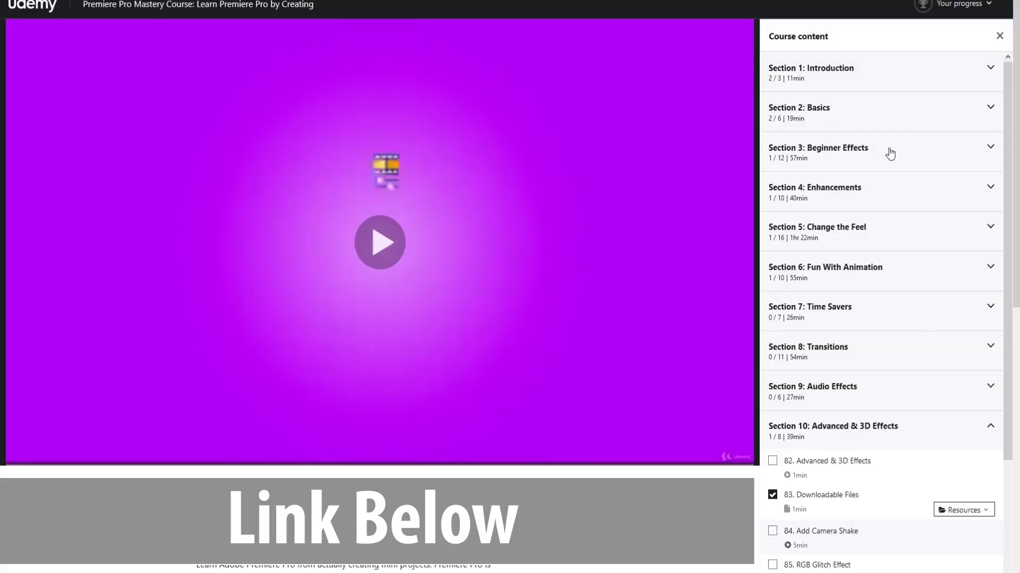
- Expand the Introduction, Beginner Effects and Enhancements sections in the course sidebar
{"action": "left_click", "coordinate": [892, 80]}
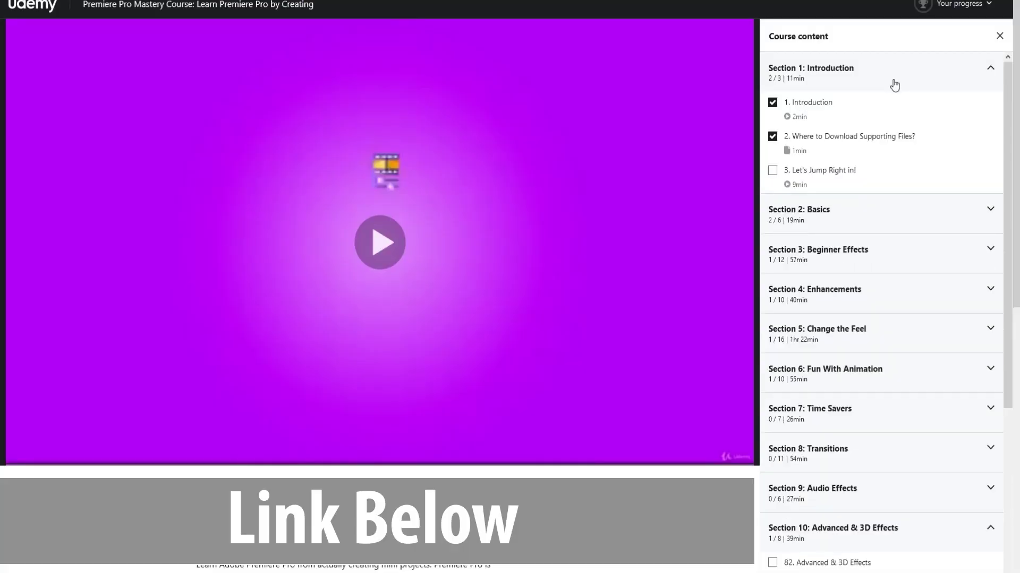
{"action": "left_click", "coordinate": [903, 246]}
{"action": "scroll", "coordinate": [903, 318], "scroll_direction": "down", "scroll_amount": 6}
{"action": "scroll", "coordinate": [870, 271], "scroll_direction": "down", "scroll_amount": 3}
{"action": "left_click", "coordinate": [856, 250]}
{"action": "scroll", "coordinate": [858, 287], "scroll_direction": "down", "scroll_amount": 7}
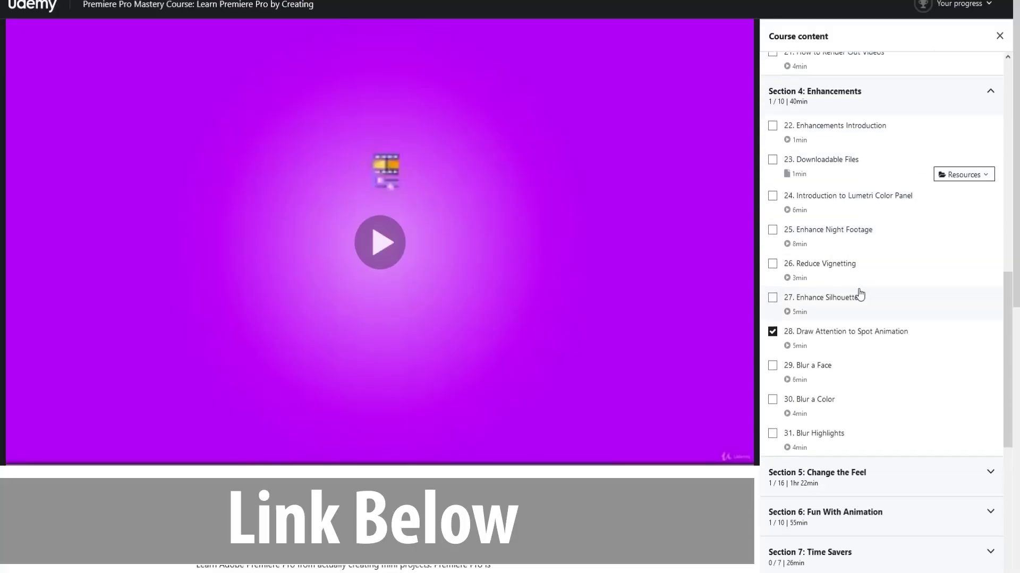
- Expand the Fun With Animation, Transitions and Audio Effects sections, scrolling down the lesson list
{"action": "left_click", "coordinate": [860, 287]}
{"action": "scroll", "coordinate": [861, 295], "scroll_direction": "down", "scroll_amount": 10}
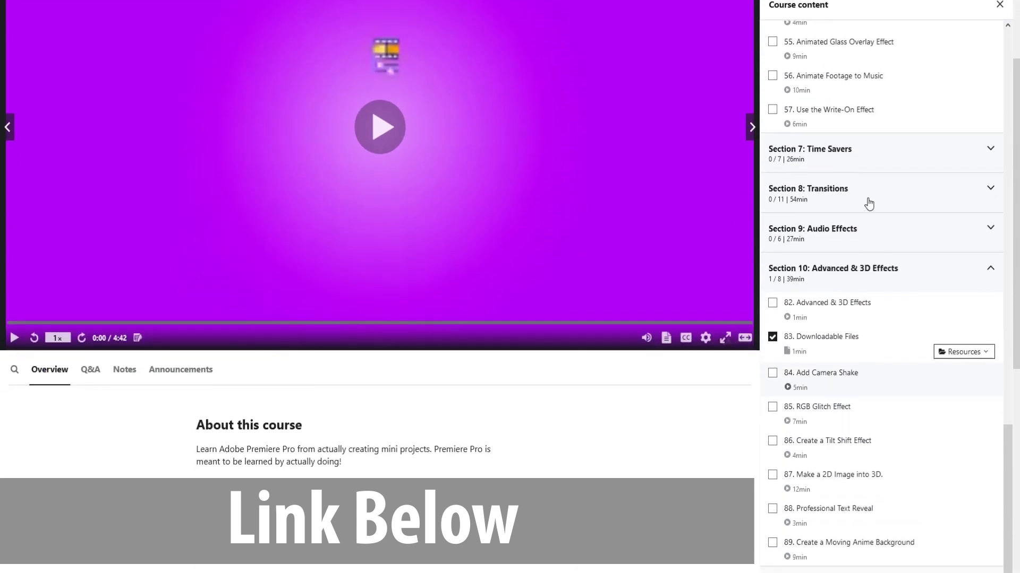
{"action": "left_click", "coordinate": [865, 200]}
{"action": "scroll", "coordinate": [871, 246], "scroll_direction": "down", "scroll_amount": 3}
{"action": "scroll", "coordinate": [871, 249], "scroll_direction": "down", "scroll_amount": 3}
{"action": "left_click", "coordinate": [872, 317]}
{"action": "scroll", "coordinate": [871, 314], "scroll_direction": "down", "scroll_amount": 4}
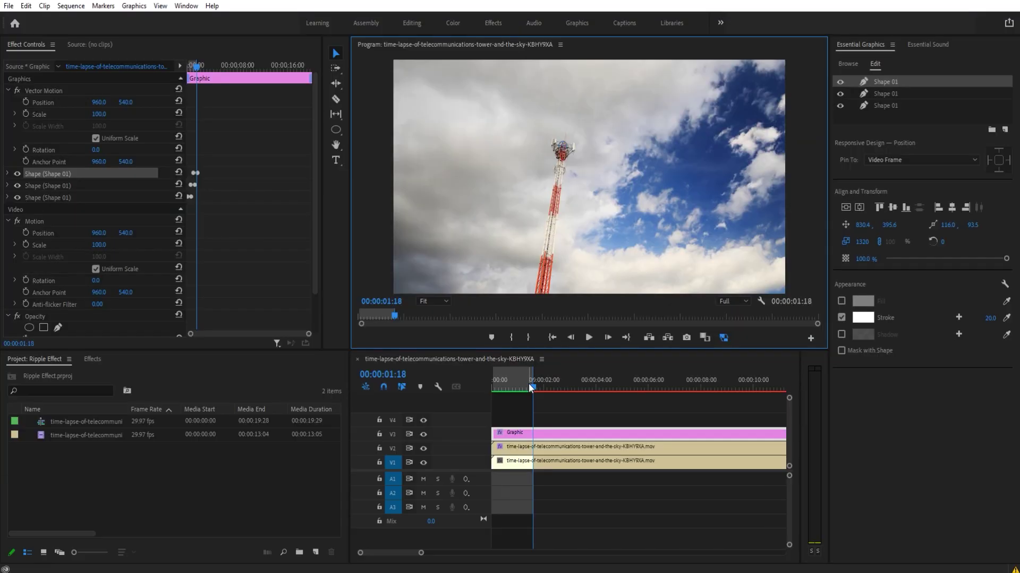
{"action": "left_click_drag", "start_coordinate": [528, 383], "coordinate": [485, 381]}
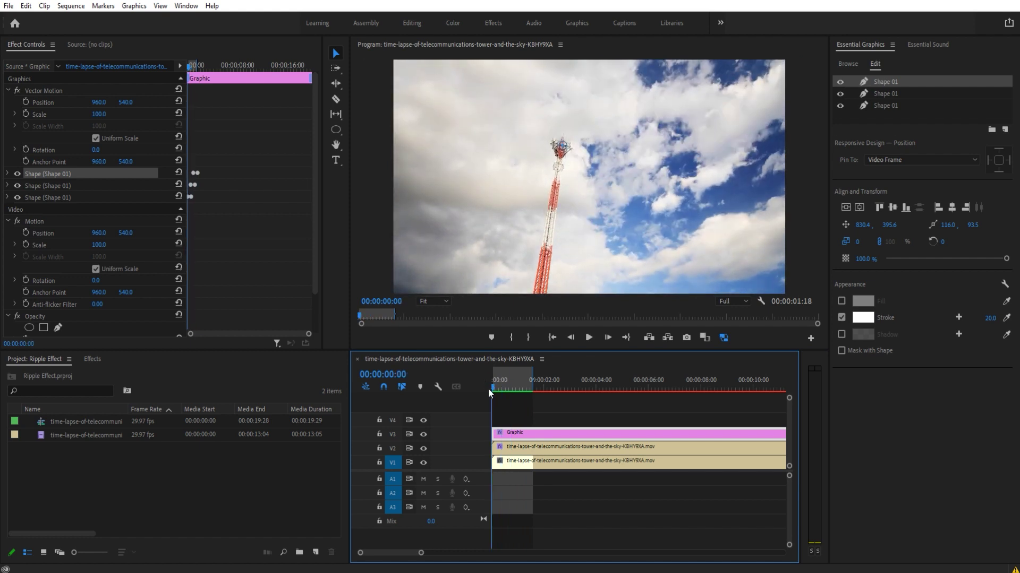
{"action": "left_click", "coordinate": [525, 405]}
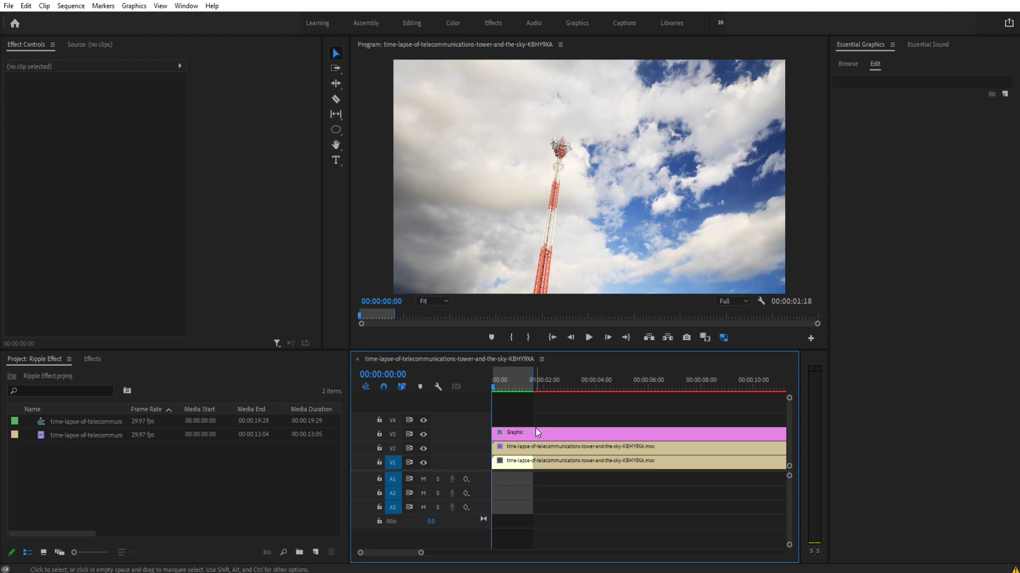
{"action": "left_click", "coordinate": [116, 444]}
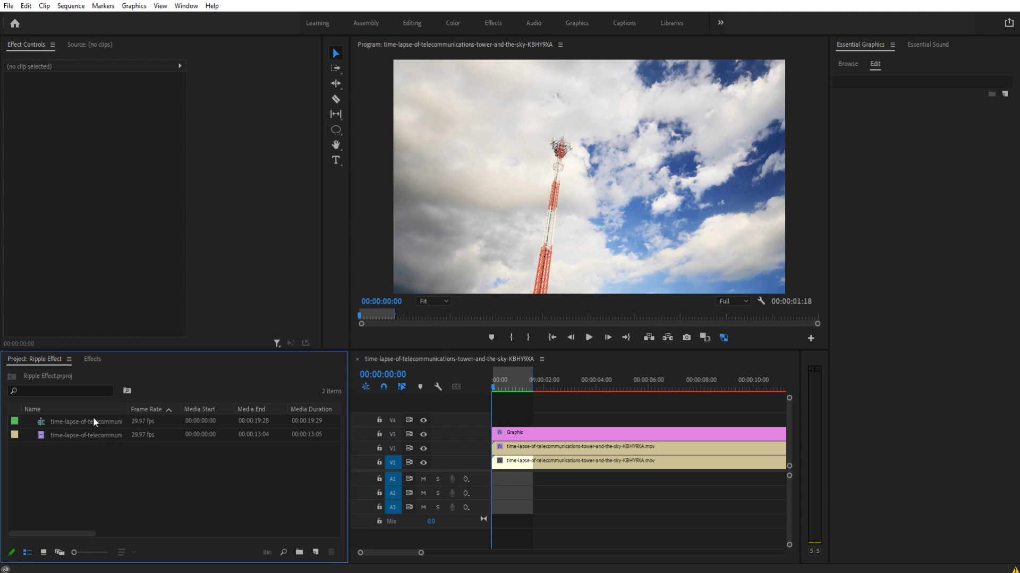
{"action": "left_click", "coordinate": [93, 421]}
{"action": "left_click", "coordinate": [502, 384]}
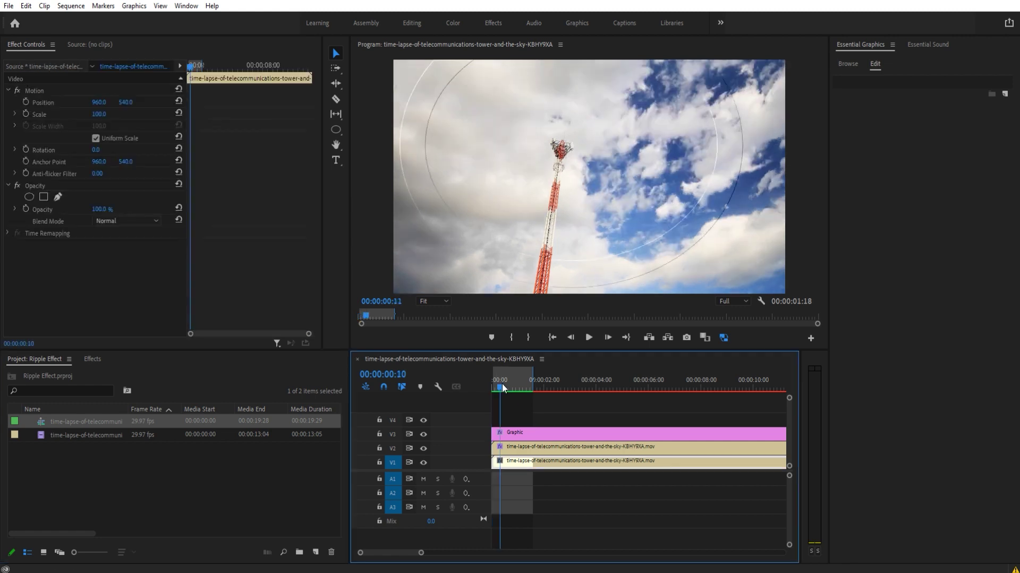
{"action": "mouse_move", "coordinate": [502, 384]}
{"action": "left_mouse_down"}
{"action": "mouse_move", "coordinate": [513, 383]}
{"action": "mouse_move", "coordinate": [491, 378]}
{"action": "left_mouse_up"}
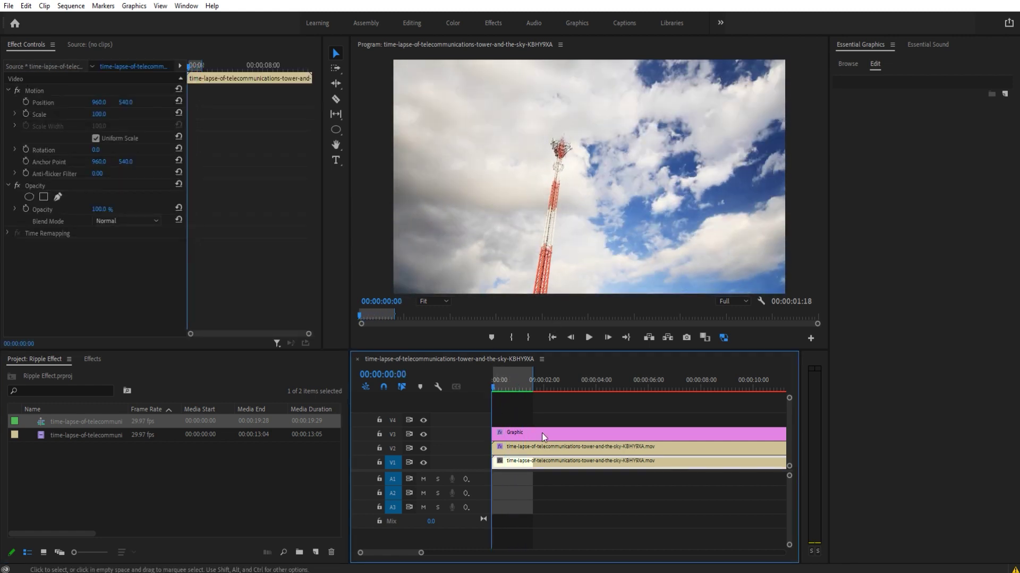
- Delete the Graphic and upper clips, then Alt-drag a copy of the tower clip onto V2
{"action": "left_click_drag", "start_coordinate": [537, 420], "coordinate": [529, 447]}
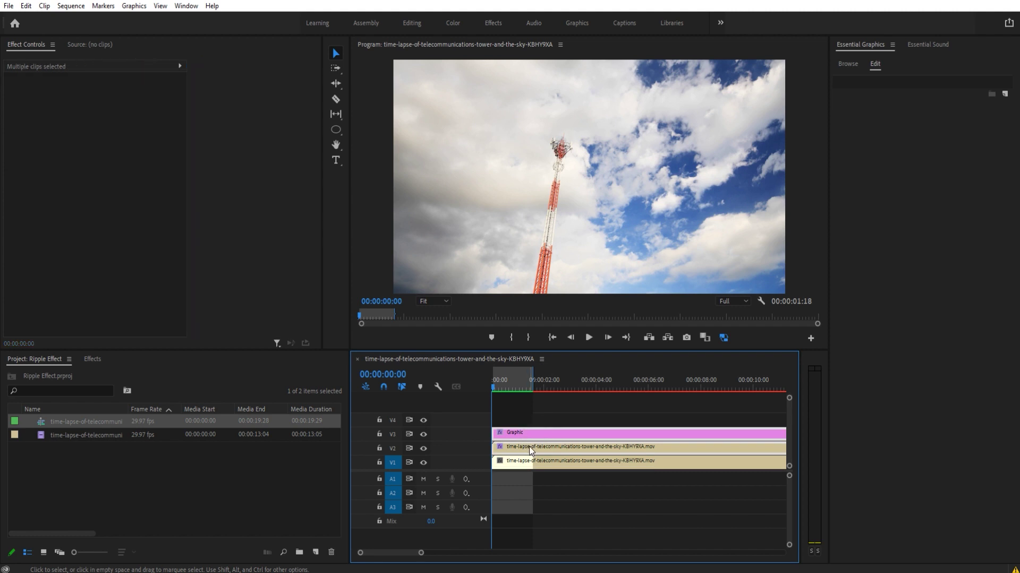
{"action": "key", "text": "Delete"}
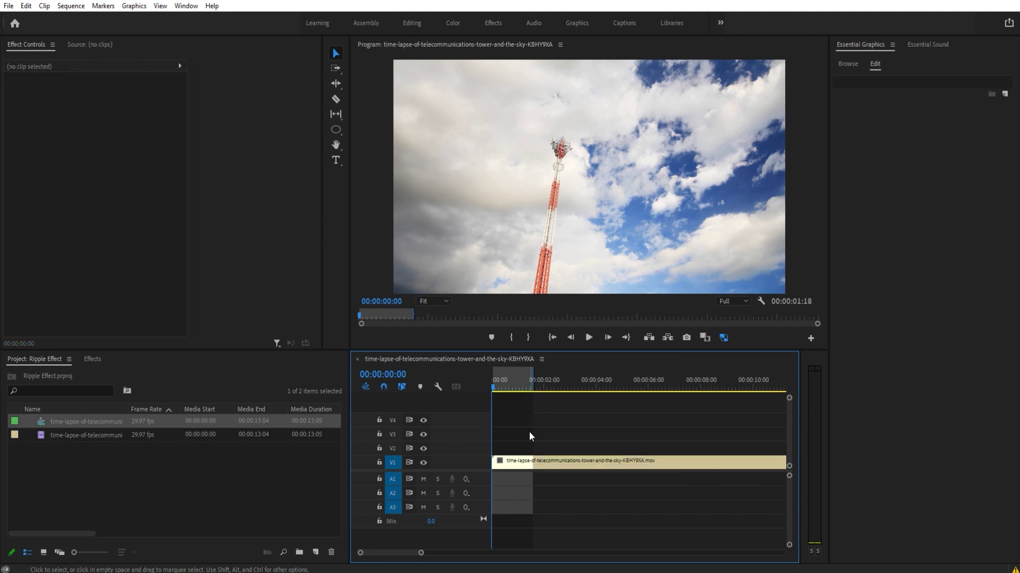
{"action": "left_click", "coordinate": [531, 461]}
{"action": "left_click", "coordinate": [509, 387]}
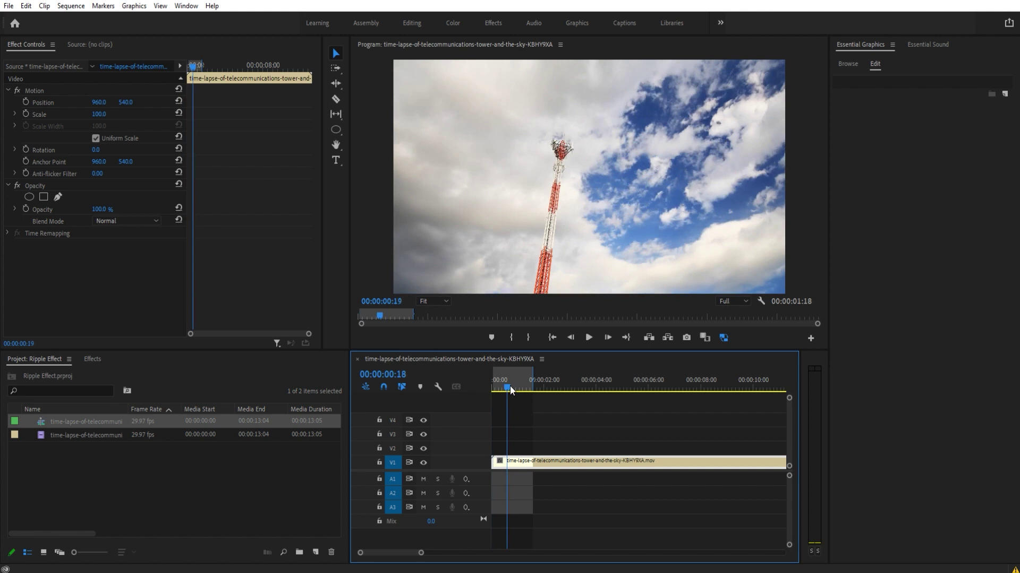
{"action": "left_click_drag", "start_coordinate": [509, 387], "coordinate": [511, 391]}
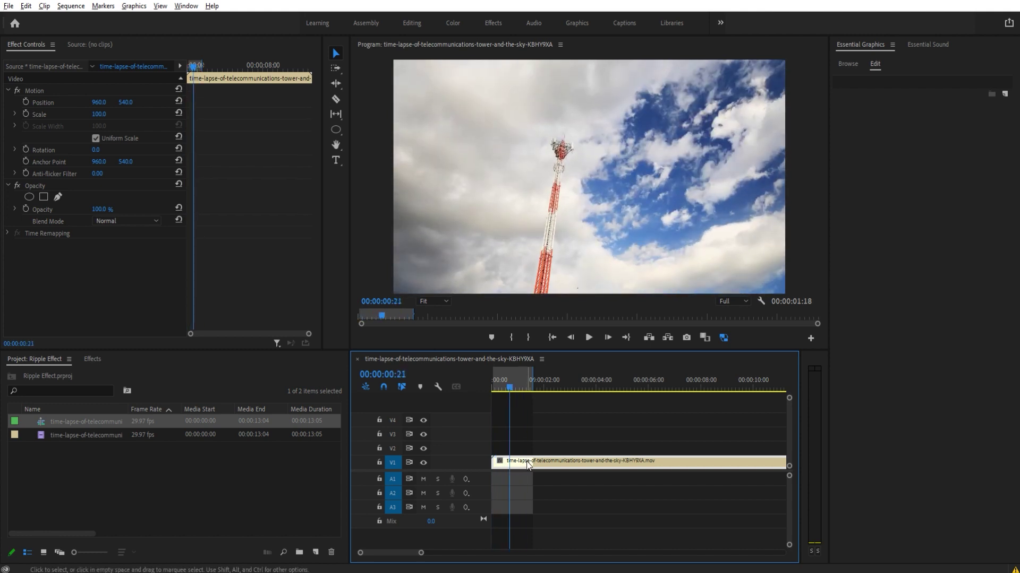
{"action": "left_click_drag", "start_coordinate": [527, 465], "coordinate": [525, 451]}
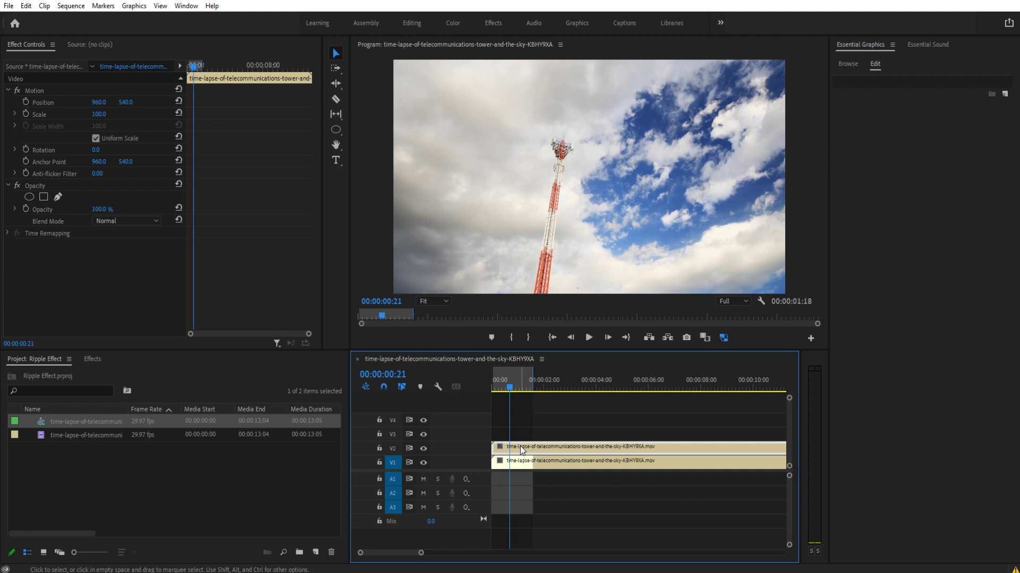
- Apply the Track Matte Key effect to the upper tower clip on V2
{"action": "left_click", "coordinate": [91, 359]}
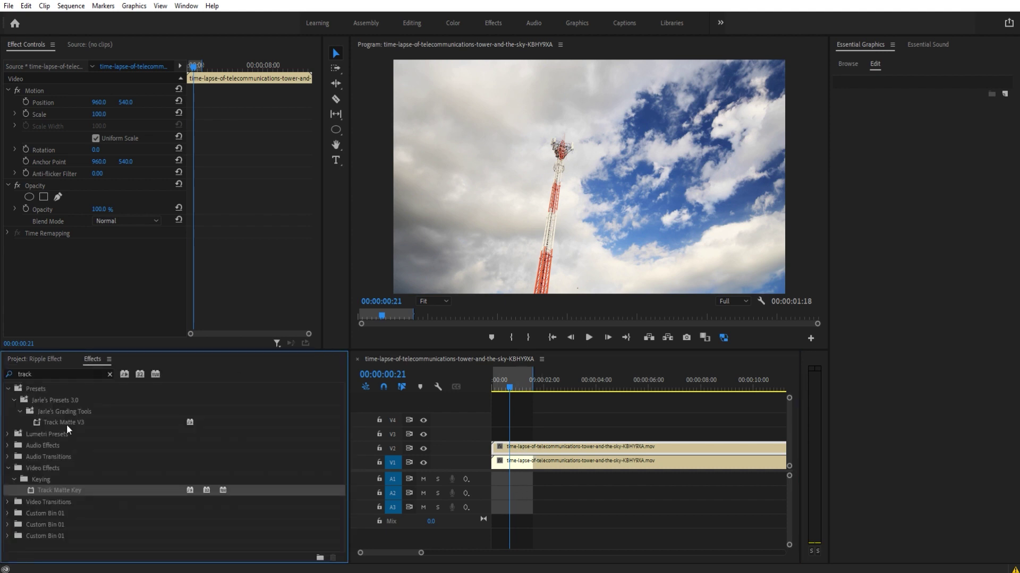
{"action": "left_click", "coordinate": [16, 373]}
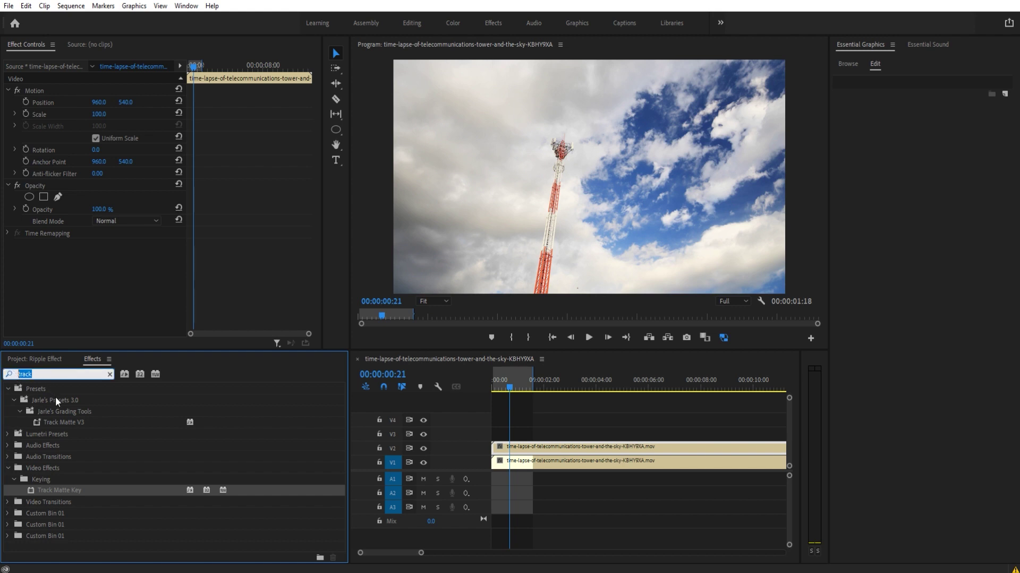
{"action": "left_click_drag", "start_coordinate": [60, 490], "coordinate": [553, 449]}
- Find Bevel Alpha in the Obsolete effects folder and apply it to the upper tower clip
{"action": "left_click", "coordinate": [51, 373]}
{"action": "type", "text": "b"}
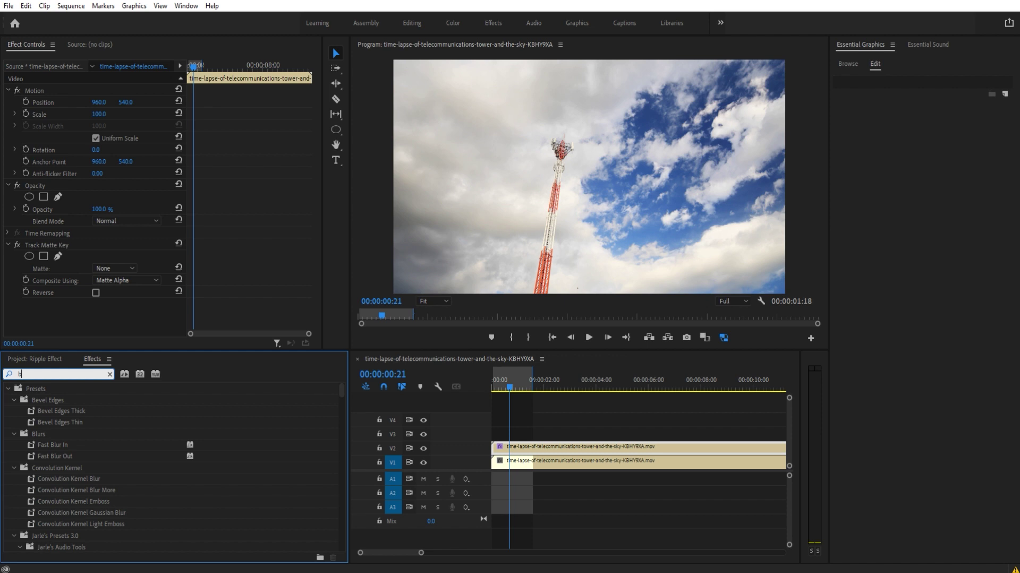
{"action": "type", "text": "evel"}
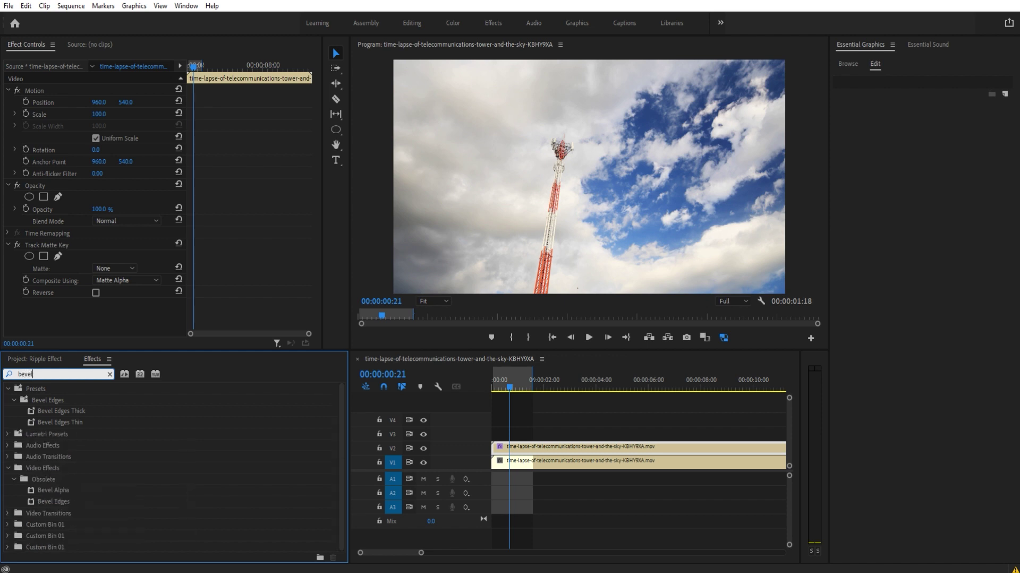
{"action": "left_click", "coordinate": [55, 479]}
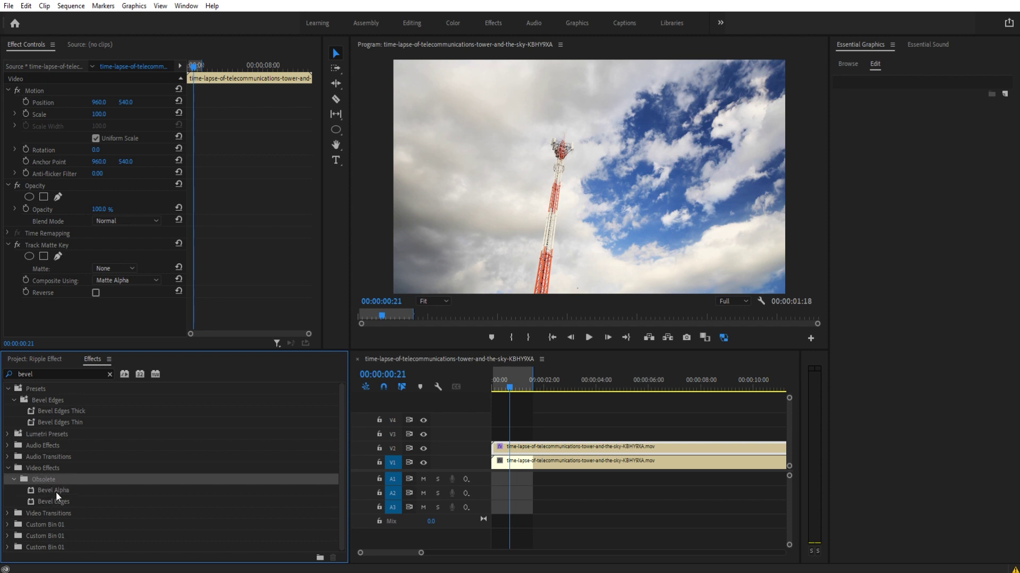
{"action": "left_click", "coordinate": [53, 492]}
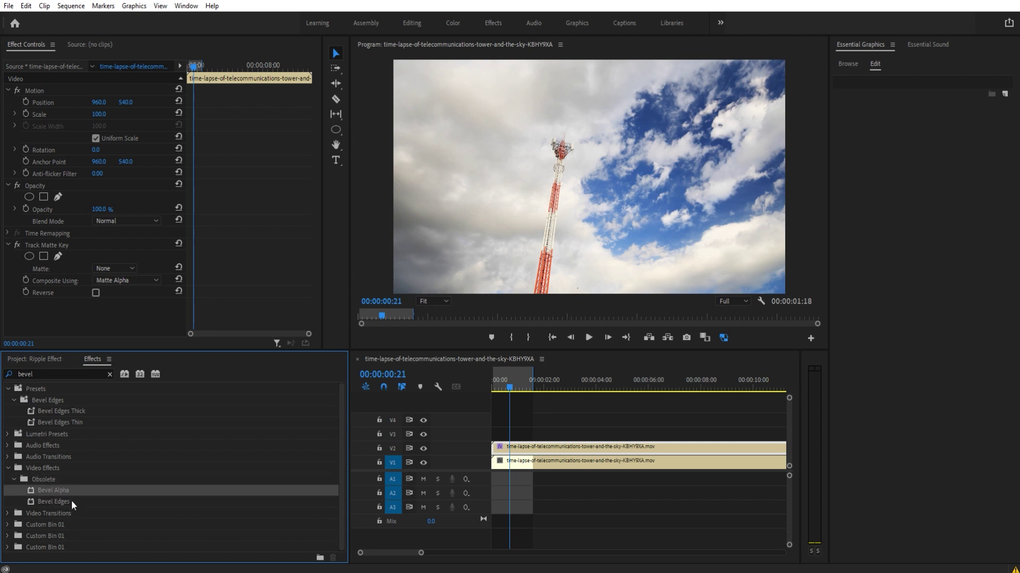
{"action": "left_click_drag", "start_coordinate": [53, 492], "coordinate": [524, 451]}
{"action": "scroll", "coordinate": [96, 285], "scroll_direction": "down", "scroll_amount": 3}
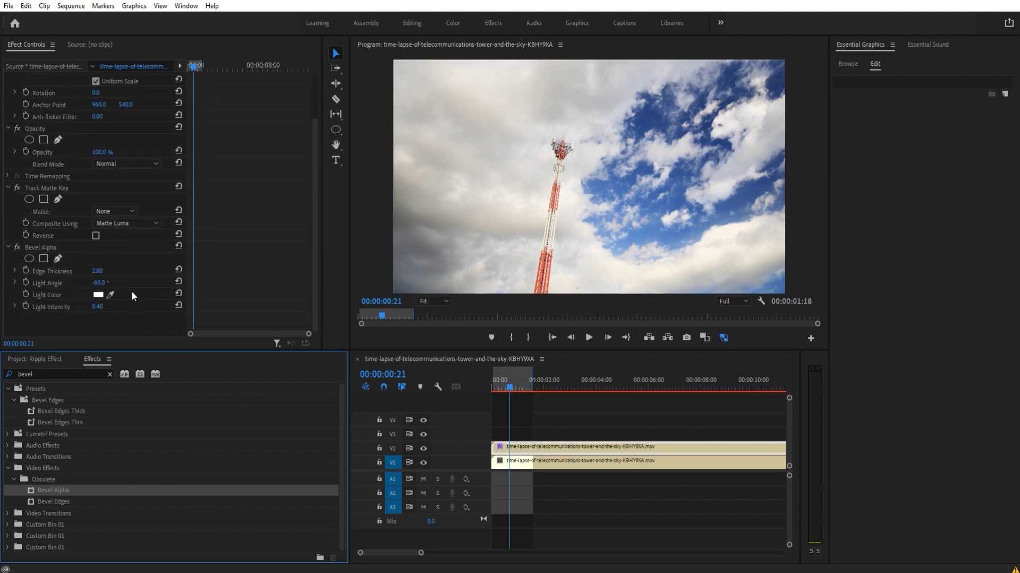
- Draw an ellipse around the tower tip with the Ellipse Tool
{"action": "left_click", "coordinate": [531, 406]}
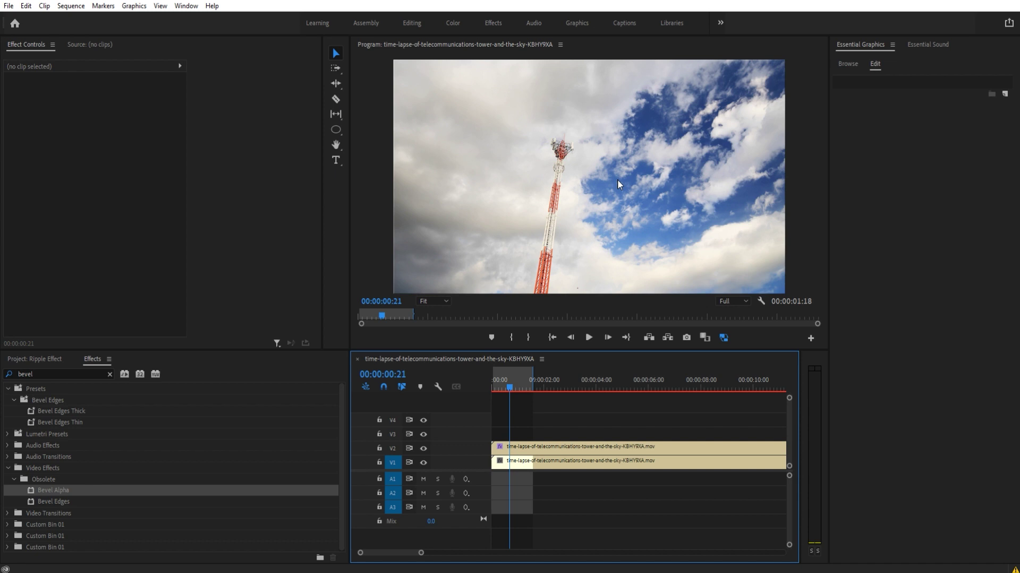
{"action": "left_click", "coordinate": [46, 358]}
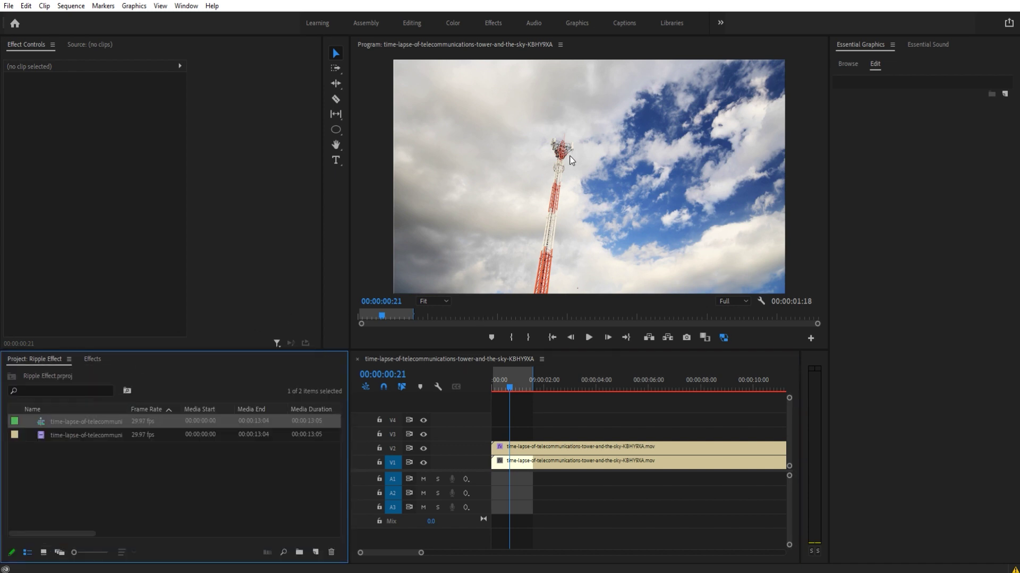
{"action": "left_click", "coordinate": [339, 130]}
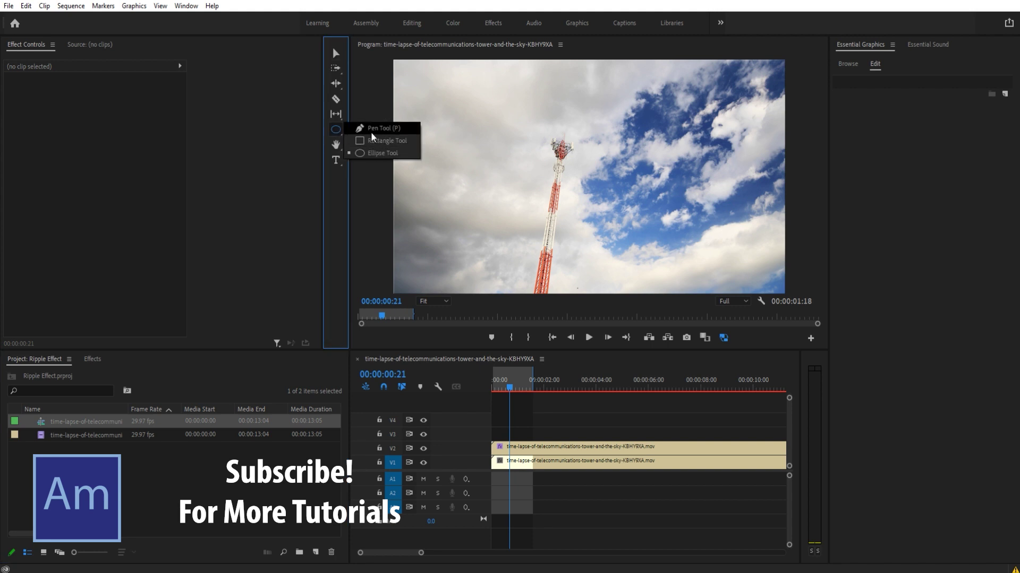
{"action": "left_click", "coordinate": [380, 153]}
{"action": "left_click_drag", "start_coordinate": [545, 134], "coordinate": [581, 162]}
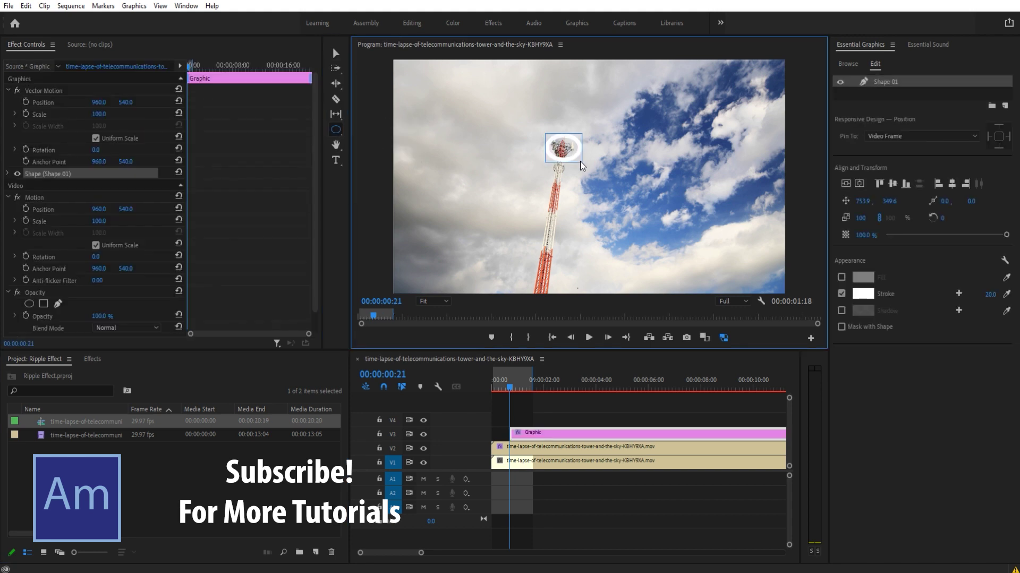
- Select the ellipse with the Selection tool and nudge it to centre on the tower tip
{"action": "left_click", "coordinate": [332, 47]}
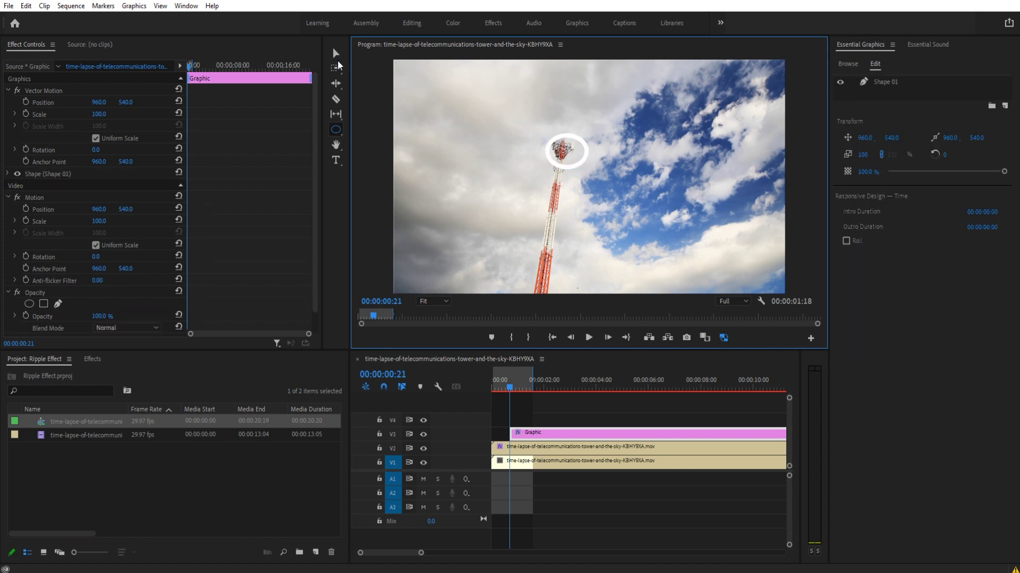
{"action": "left_click", "coordinate": [336, 54]}
{"action": "left_click", "coordinate": [574, 153]}
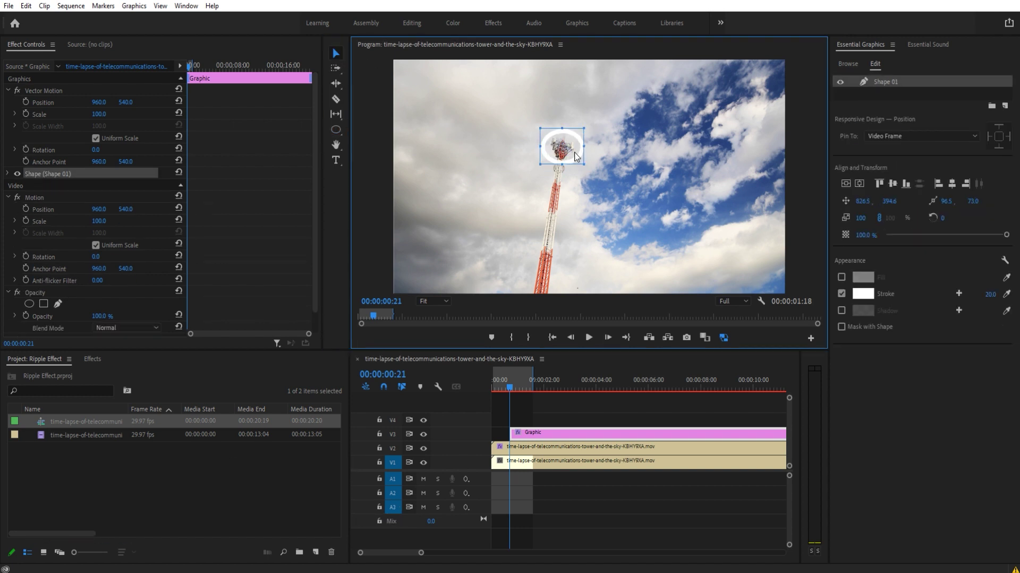
{"action": "left_click_drag", "start_coordinate": [575, 155], "coordinate": [577, 157]}
- Turn off the ellipse fill and set its white stroke width to 9.0
{"action": "left_click", "coordinate": [841, 276]}
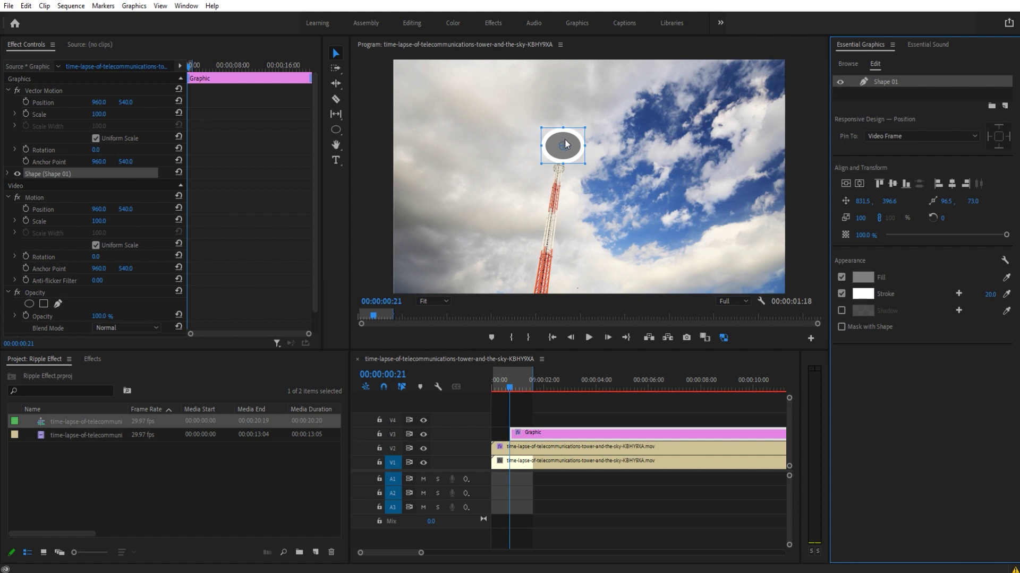
{"action": "left_click", "coordinate": [841, 277]}
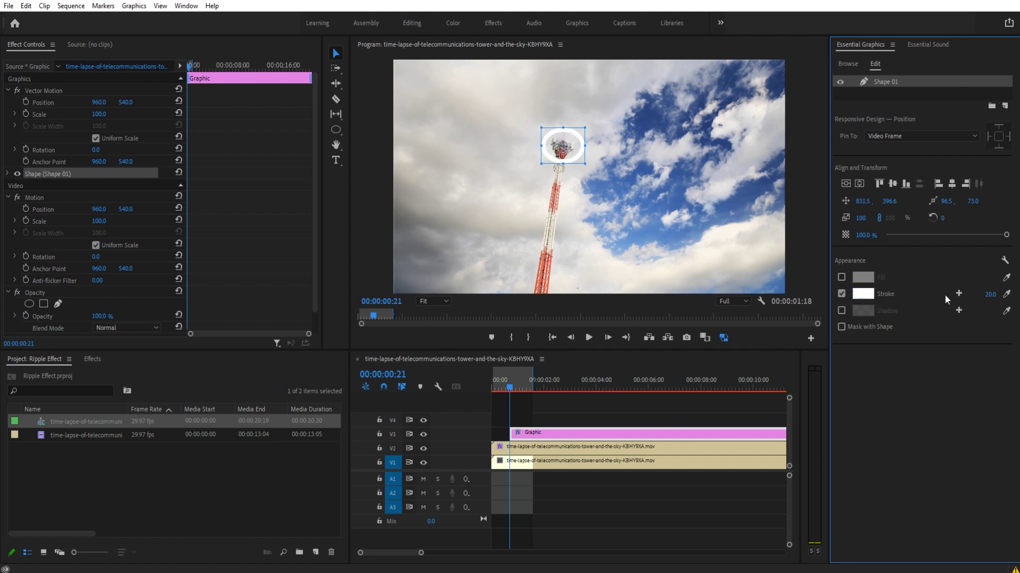
{"action": "left_click_drag", "start_coordinate": [990, 294], "coordinate": [973, 294]}
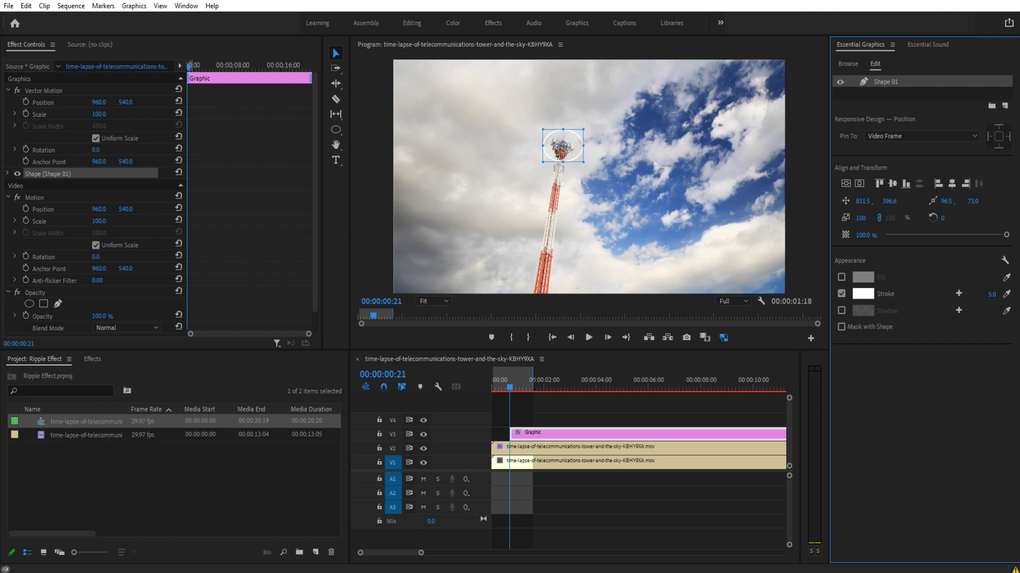
{"action": "mouse_move", "coordinate": [991, 293]}
{"action": "left_mouse_down"}
{"action": "mouse_move", "coordinate": [1006, 294]}
{"action": "mouse_move", "coordinate": [991, 294]}
{"action": "left_mouse_up"}
{"action": "left_click", "coordinate": [556, 410]}
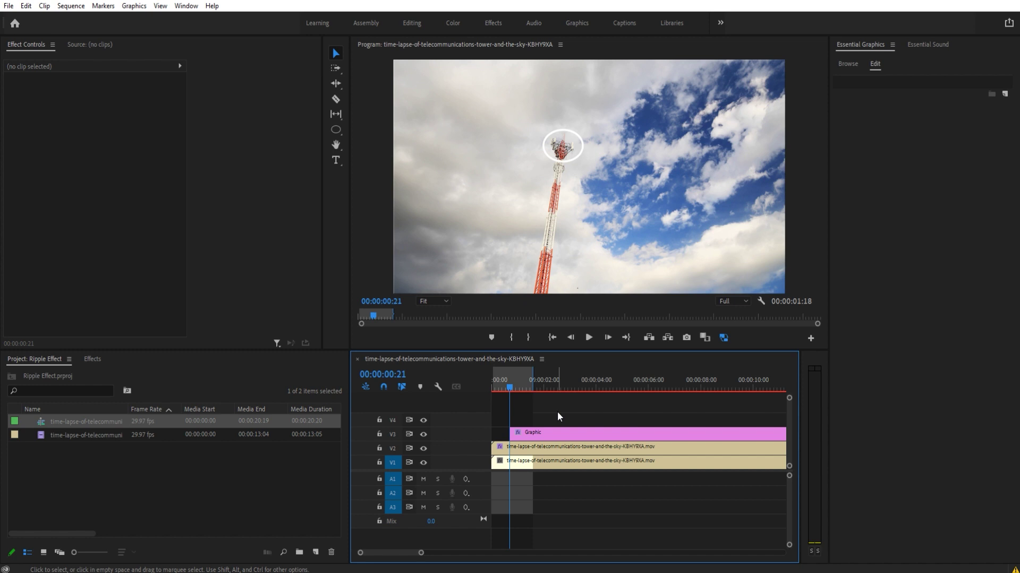
- Move the V3 Graphic clip to the sequence start and go to the first frame
{"action": "left_click", "coordinate": [522, 433]}
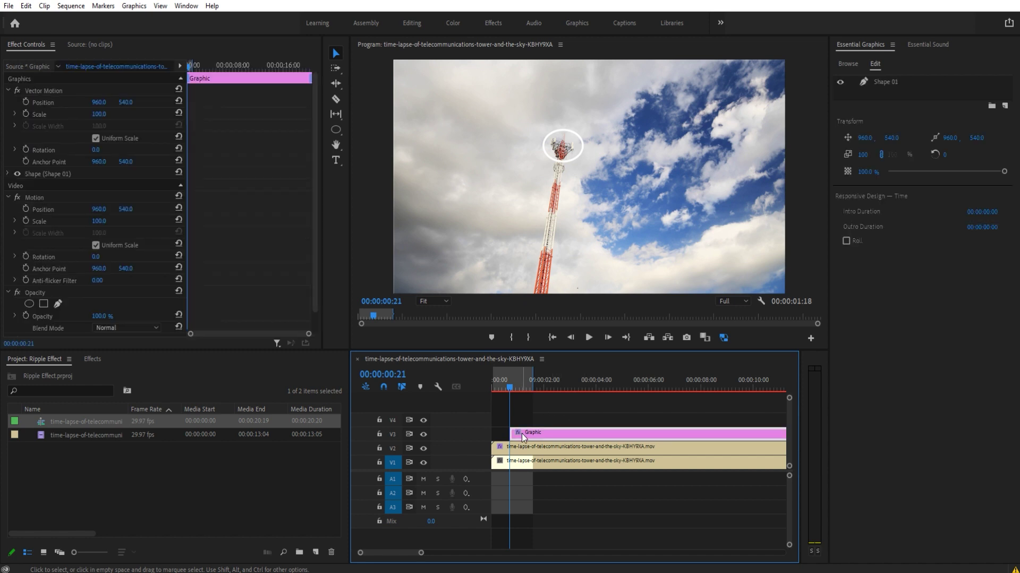
{"action": "left_click_drag", "start_coordinate": [532, 436], "coordinate": [505, 434]}
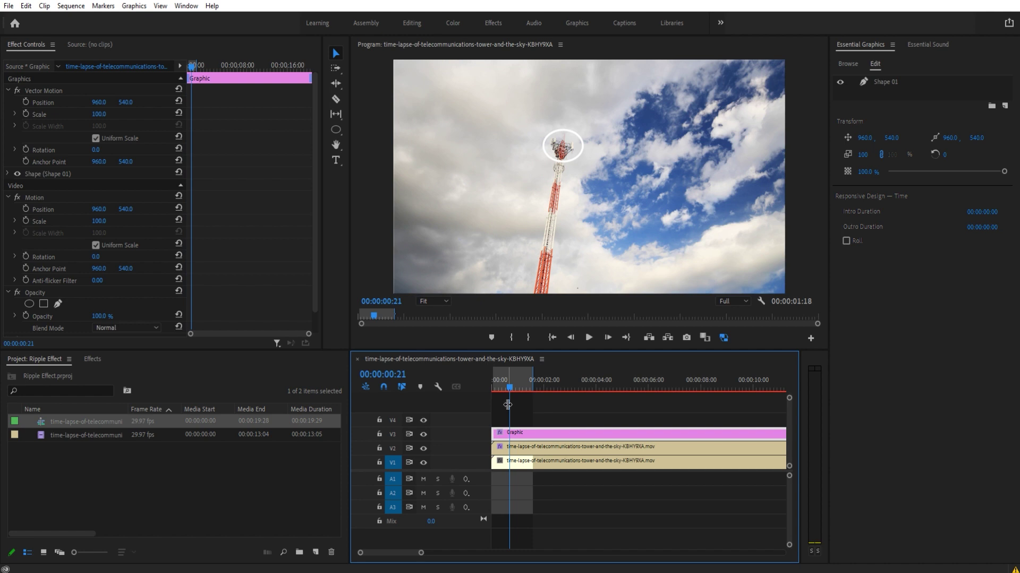
{"action": "left_click", "coordinate": [494, 389]}
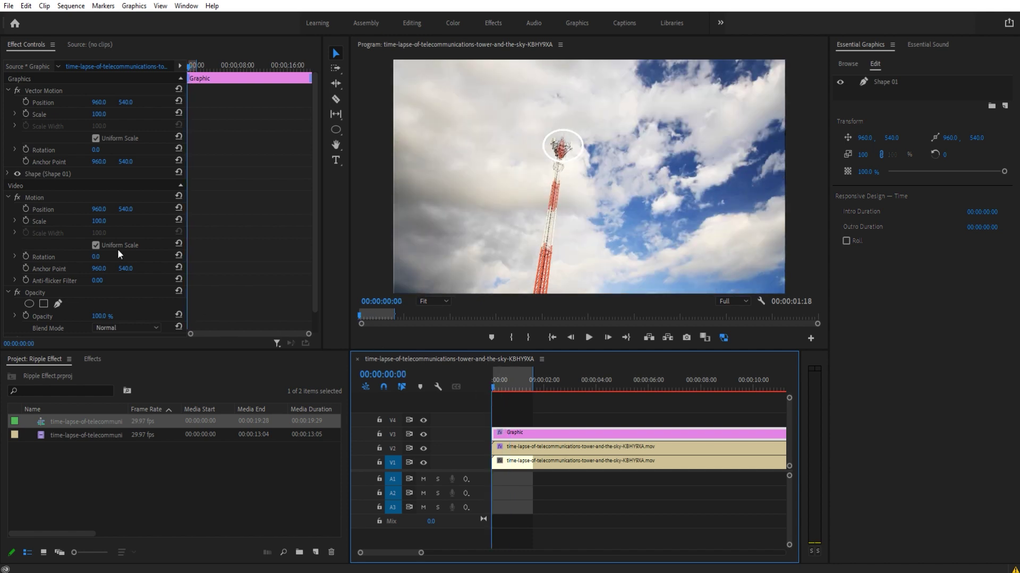
- Enable the Shape 01 Scale stopwatch and set Scale to 0 at the first frame
{"action": "left_click", "coordinate": [46, 91]}
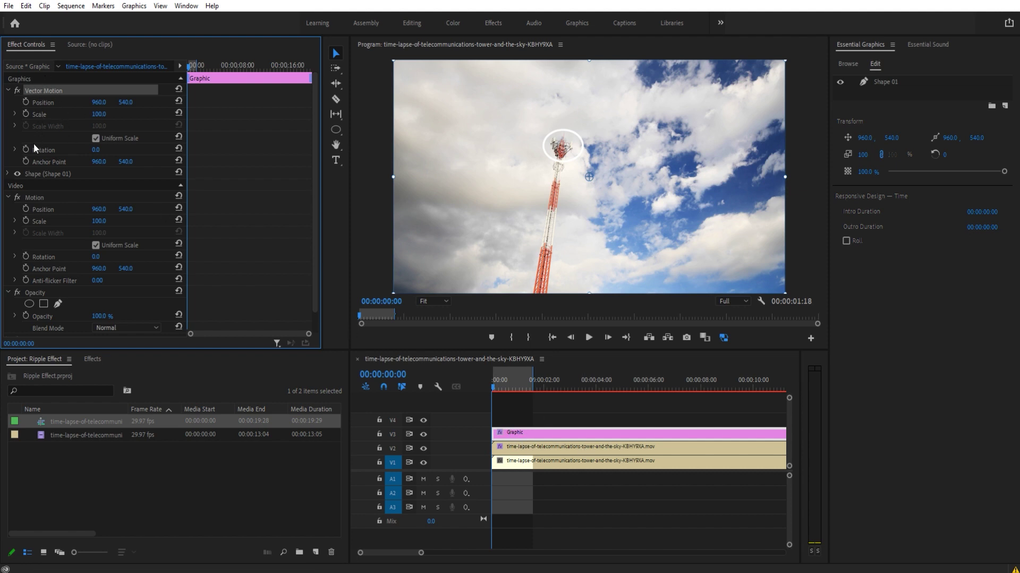
{"action": "left_click", "coordinate": [43, 174]}
{"action": "left_click", "coordinate": [8, 173]}
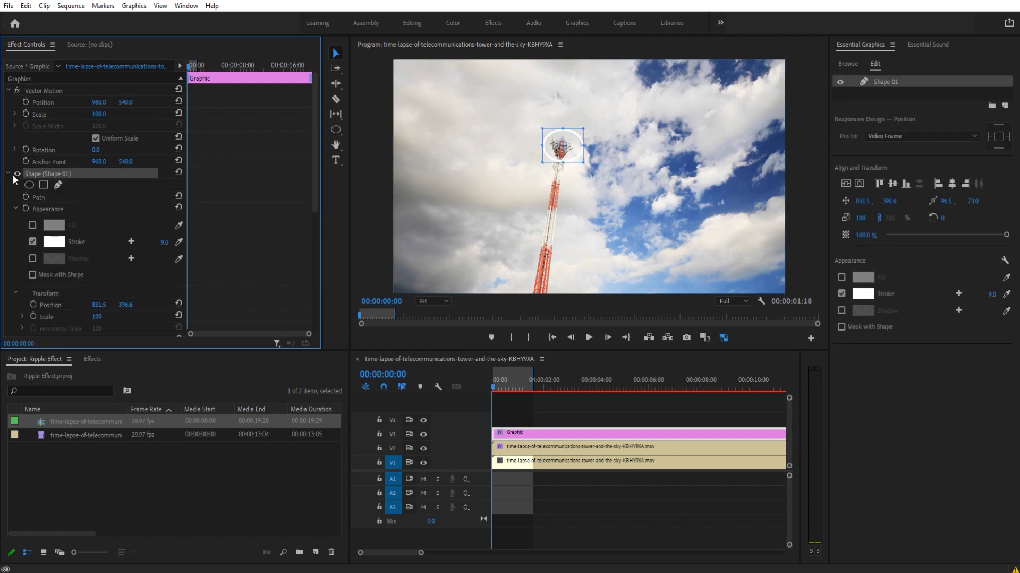
{"action": "scroll", "coordinate": [108, 221], "scroll_direction": "down", "scroll_amount": 1}
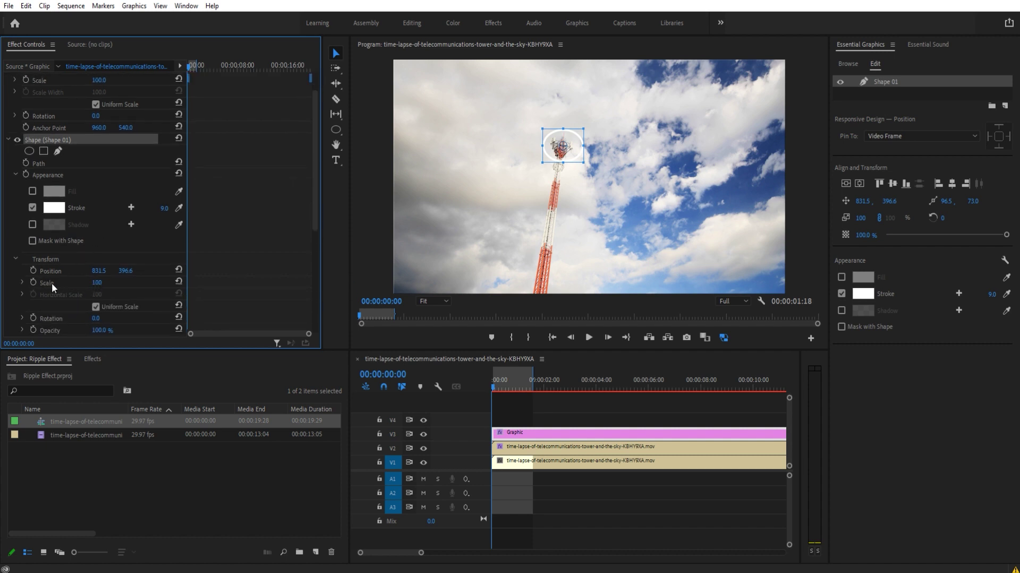
{"action": "left_click", "coordinate": [34, 282]}
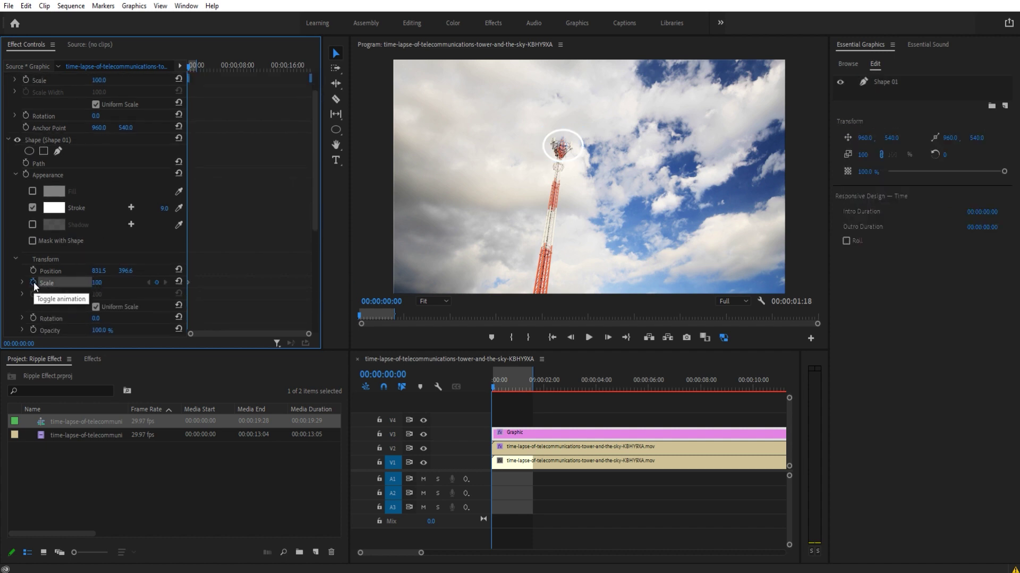
{"action": "left_click", "coordinate": [98, 283]}
{"action": "key", "text": "Return"}
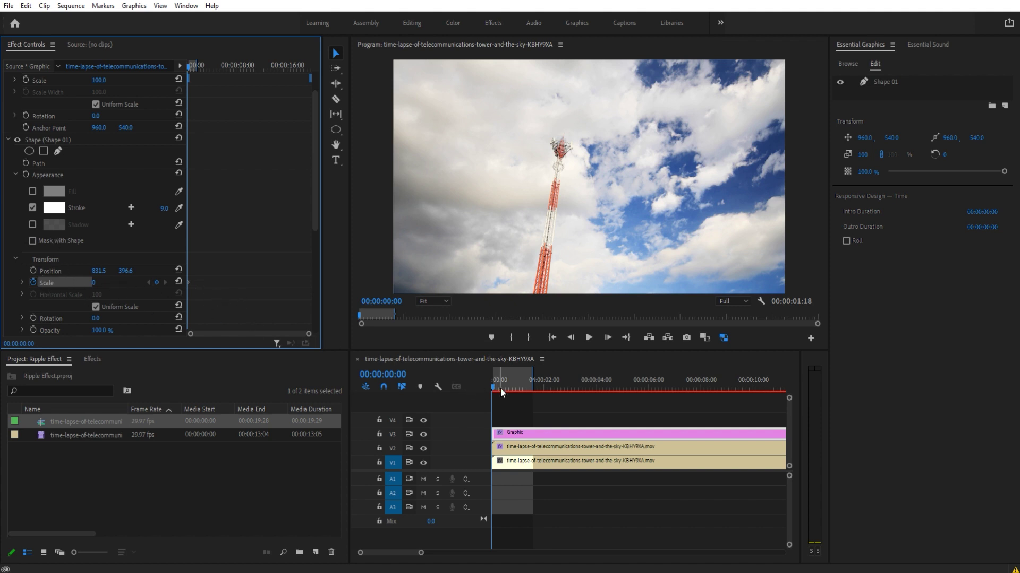
- At 00:00:00:15, set a second Scale keyframe of 1615 so the ring grows past the frame
{"action": "left_click", "coordinate": [608, 339]}
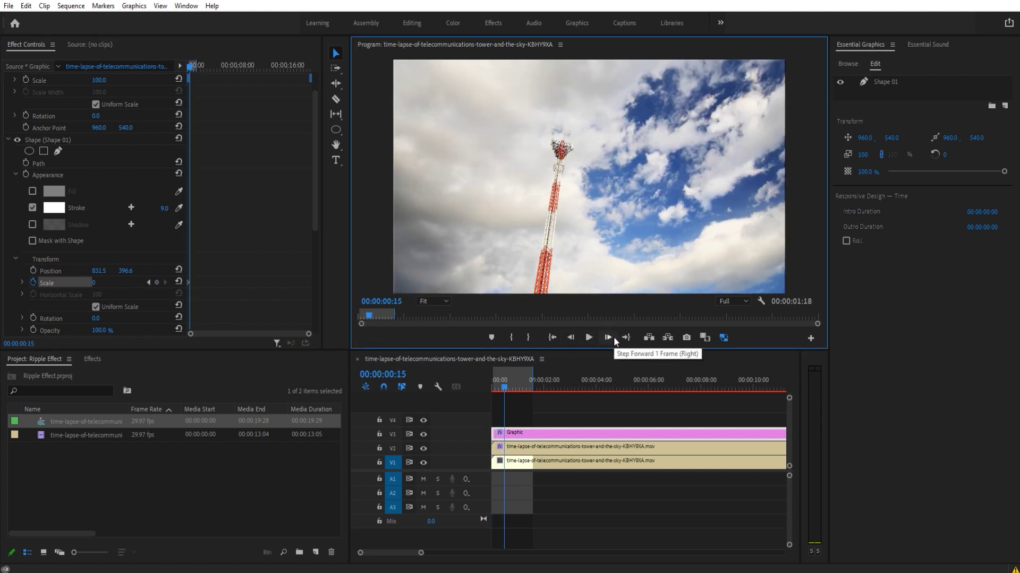
{"action": "left_click", "coordinate": [95, 283]}
{"action": "key", "text": "Return"}
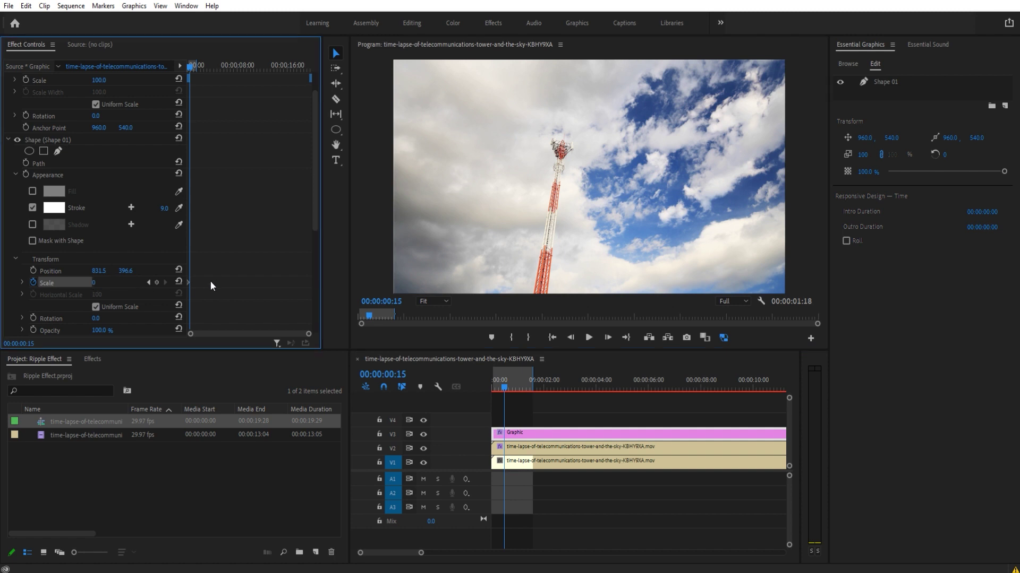
{"action": "left_click_drag", "start_coordinate": [91, 285], "coordinate": [318, 285]}
{"action": "scroll", "coordinate": [144, 303], "scroll_direction": "down", "scroll_amount": 1}
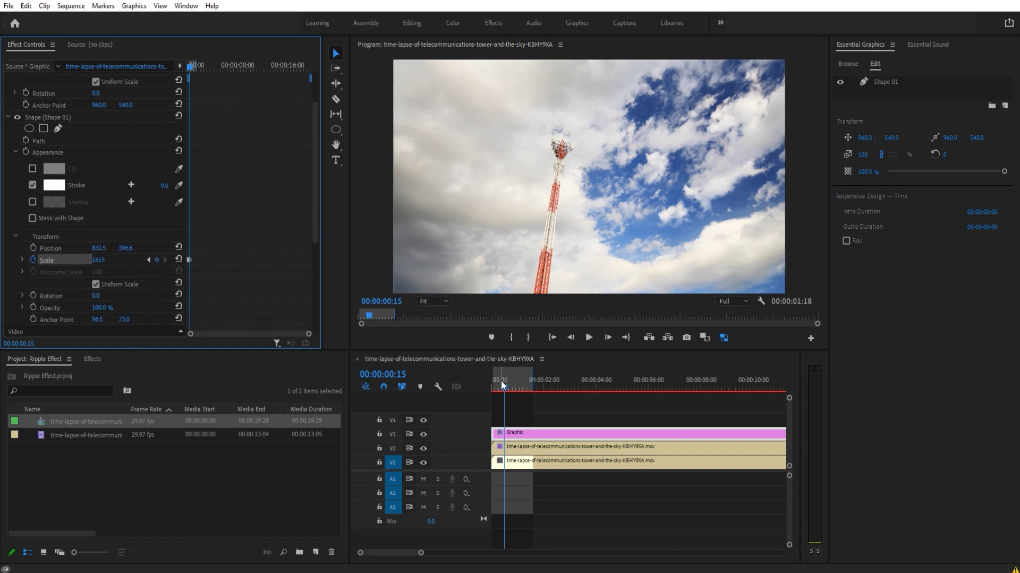
- Rewind to the first frame and play back the growing ring
{"action": "left_click_drag", "start_coordinate": [501, 381], "coordinate": [470, 383]}
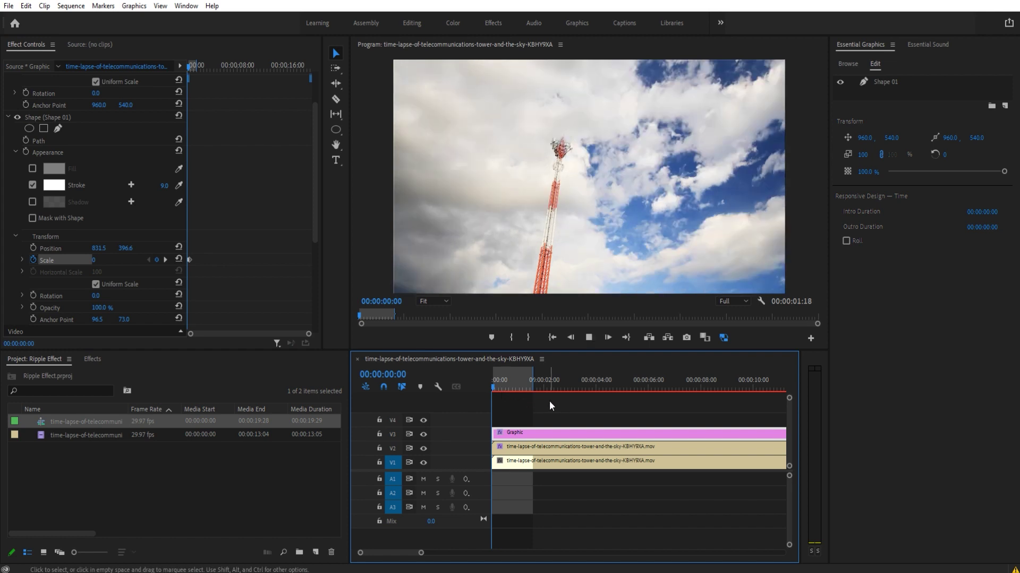
{"action": "key", "text": "space"}
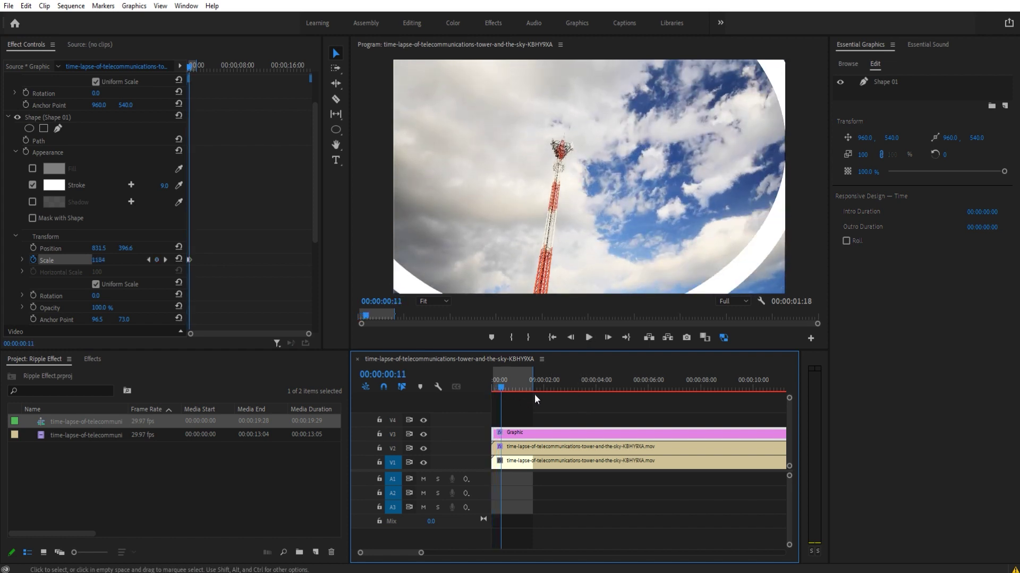
{"action": "mouse_move", "coordinate": [501, 386]}
{"action": "left_mouse_down"}
{"action": "mouse_move", "coordinate": [483, 388]}
{"action": "mouse_move", "coordinate": [505, 391]}
{"action": "mouse_move", "coordinate": [494, 389]}
{"action": "left_mouse_up"}
- Copy and paste the Shape 01 layer to create a second ring
{"action": "left_click_drag", "start_coordinate": [309, 333], "coordinate": [228, 333]}
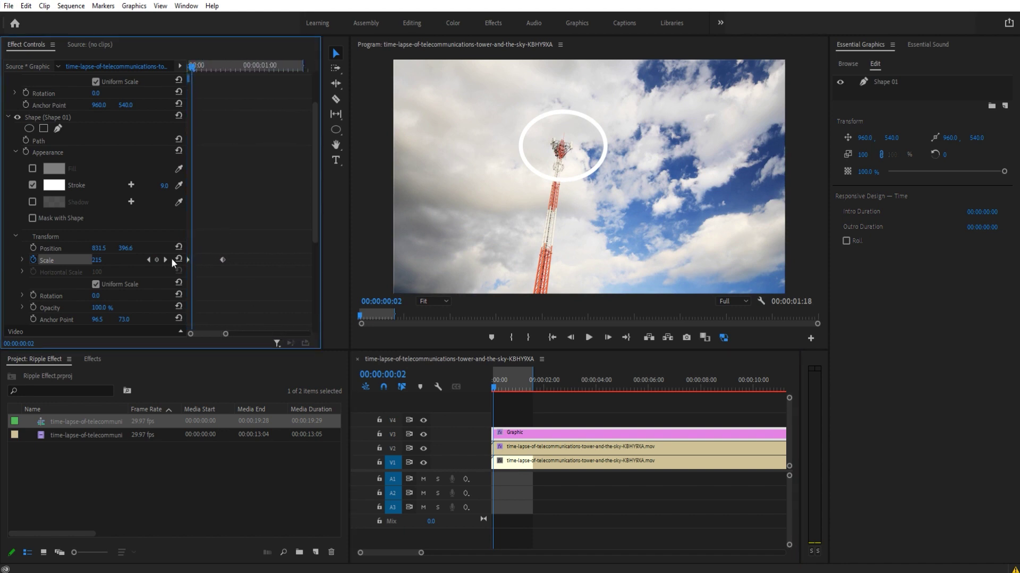
{"action": "left_click", "coordinate": [9, 117]}
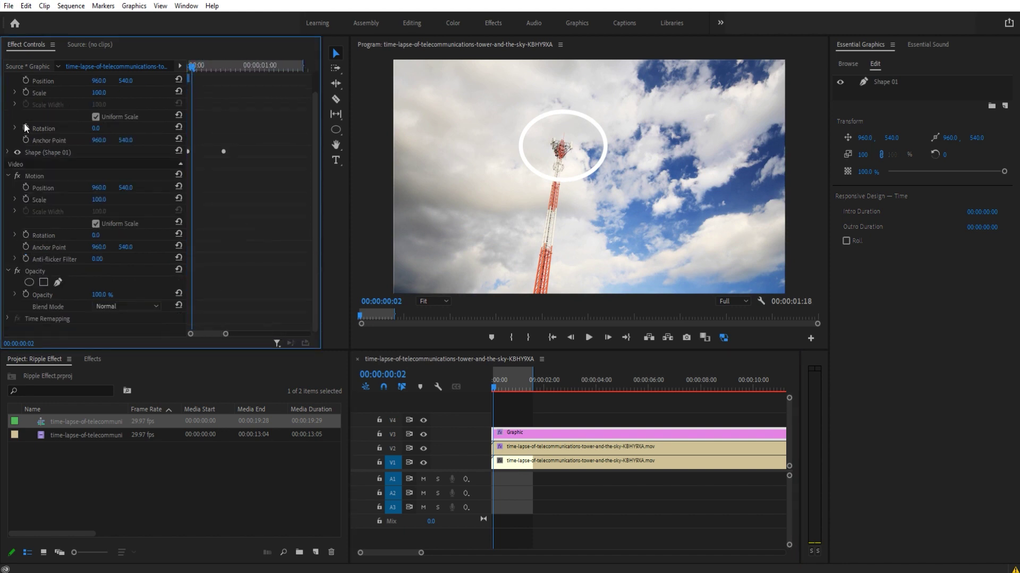
{"action": "left_click", "coordinate": [49, 154]}
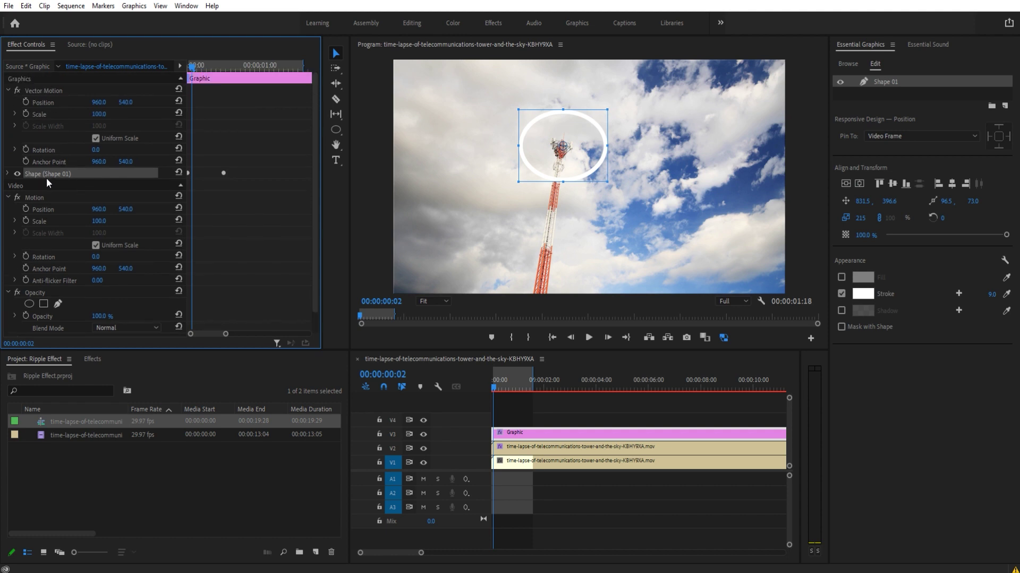
{"action": "key", "text": "ctrl+c"}
{"action": "key", "text": "ctrl+v"}
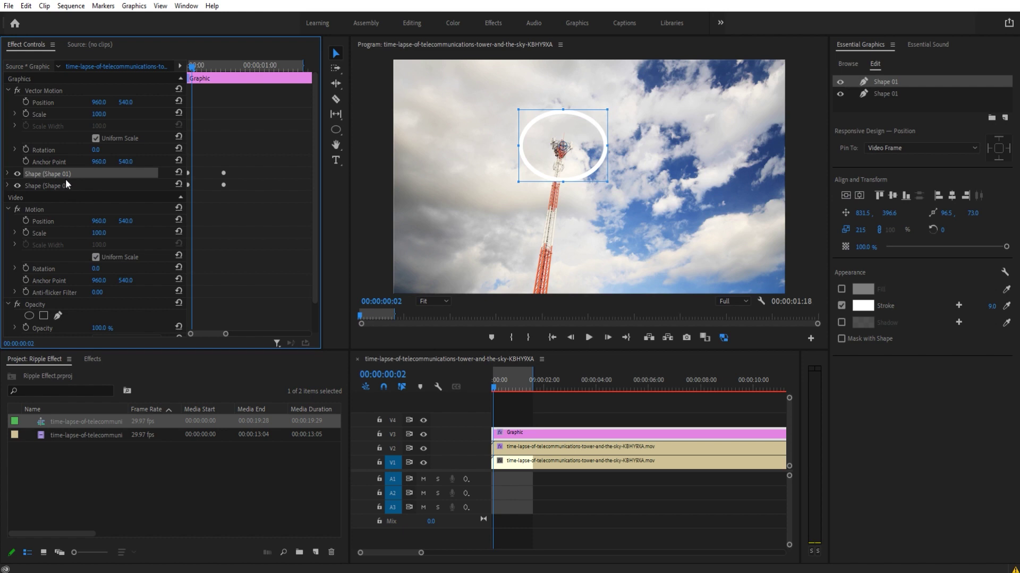
- Rename the two shape layers to 1 and 2 in Essential Graphics
{"action": "right_click", "coordinate": [879, 92]}
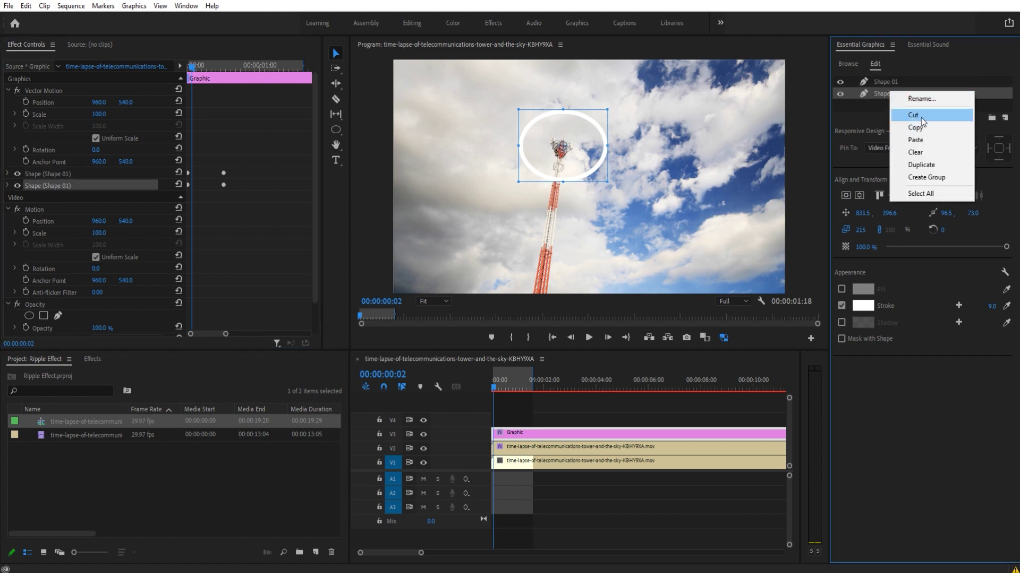
{"action": "left_click", "coordinate": [919, 99]}
{"action": "type", "text": "1"}
{"action": "left_click", "coordinate": [515, 297]}
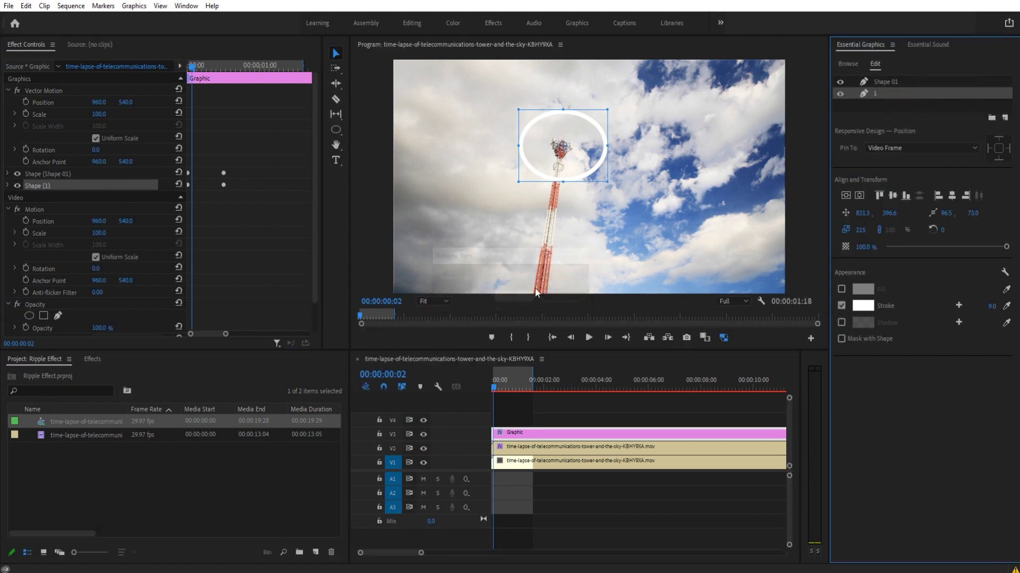
{"action": "right_click", "coordinate": [888, 81]}
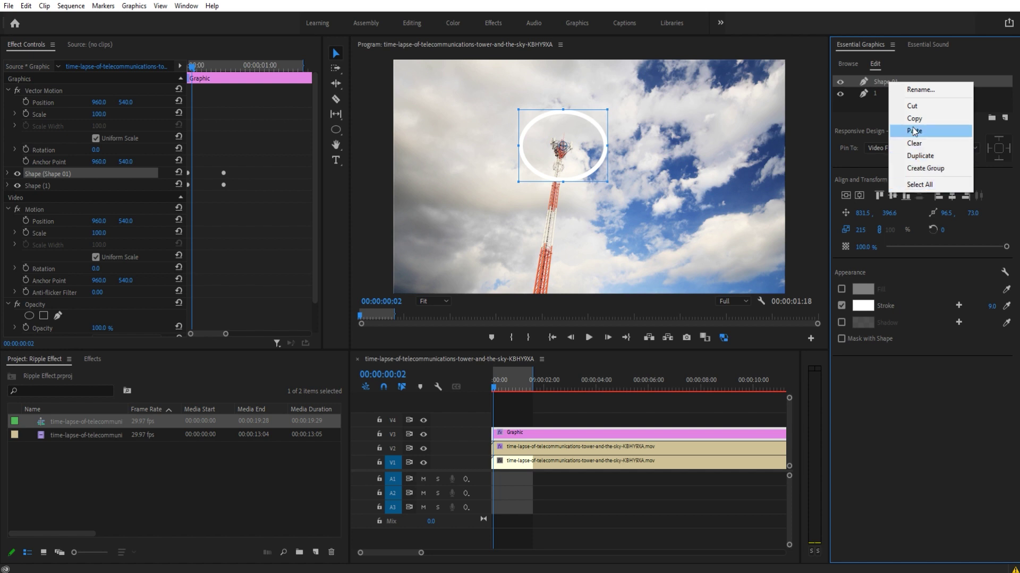
{"action": "left_click", "coordinate": [919, 89]}
{"action": "type", "text": "2"}
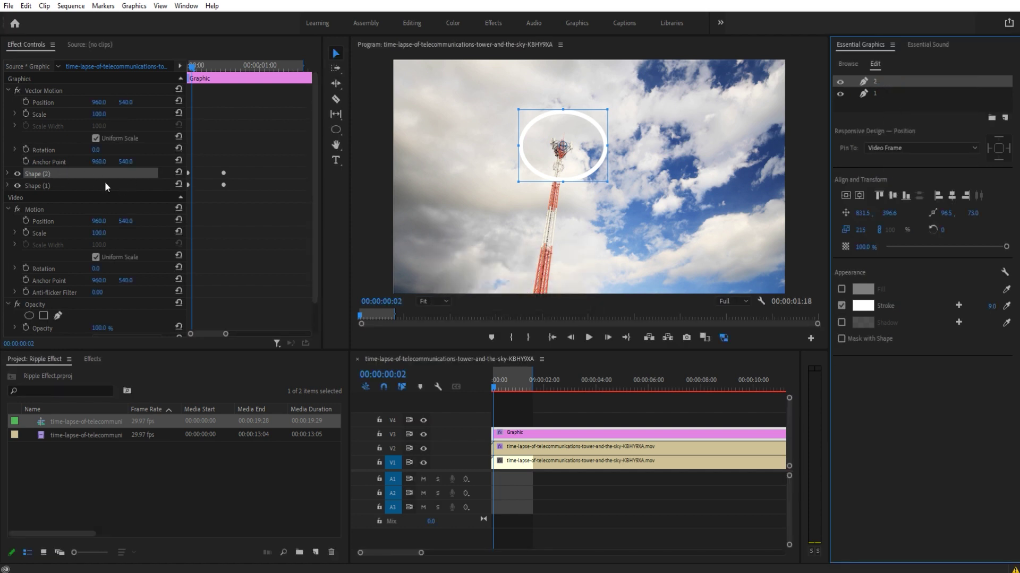
- Drag Shape (2)'s Scale keyframes later so the second ring starts after the first
{"action": "left_click", "coordinate": [9, 174]}
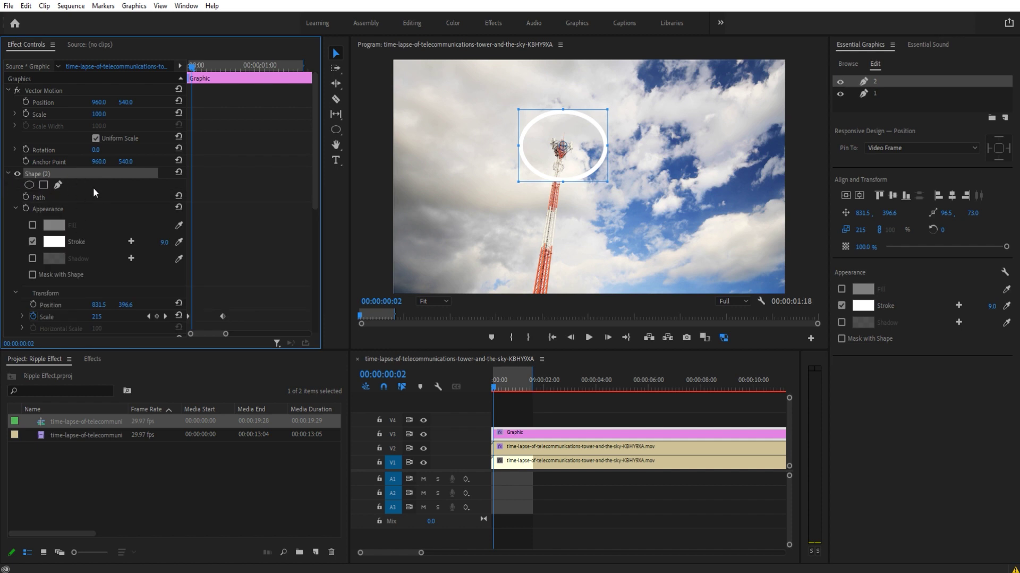
{"action": "scroll", "coordinate": [88, 228], "scroll_direction": "down", "scroll_amount": 3}
{"action": "left_click_drag", "start_coordinate": [231, 252], "coordinate": [192, 261]}
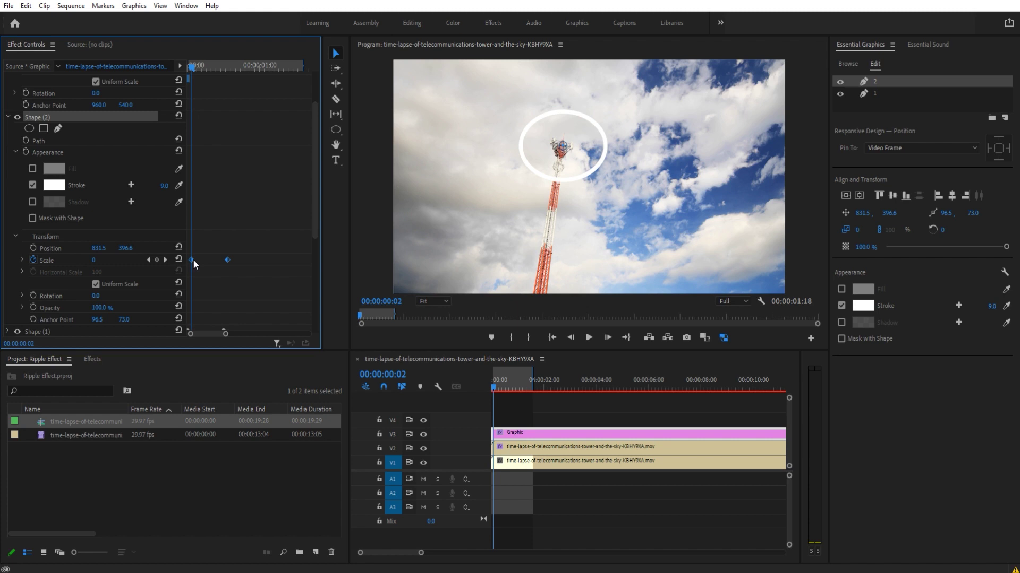
{"action": "scroll", "coordinate": [237, 239], "scroll_direction": "down", "scroll_amount": 3}
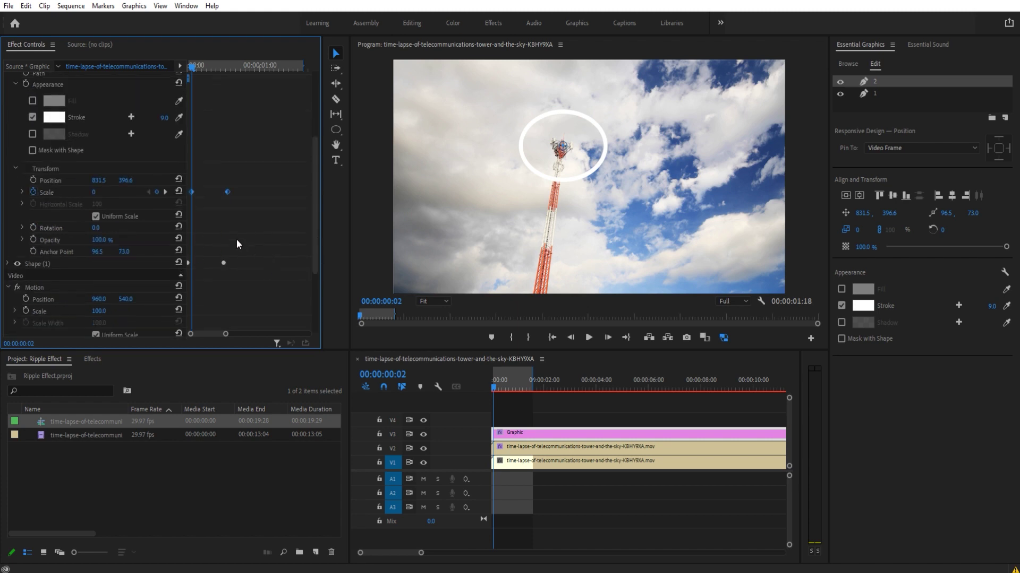
{"action": "left_click_drag", "start_coordinate": [197, 68], "coordinate": [188, 68]}
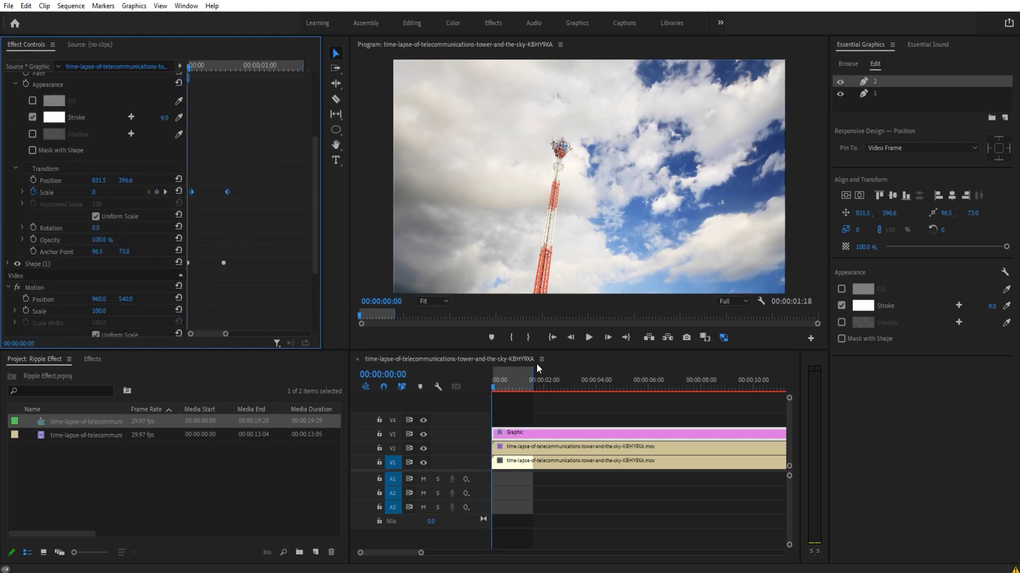
- Step through the opening frames to check both rings, then collapse Shape (2)
{"action": "left_click", "coordinate": [608, 338]}
{"action": "left_click", "coordinate": [608, 338]}
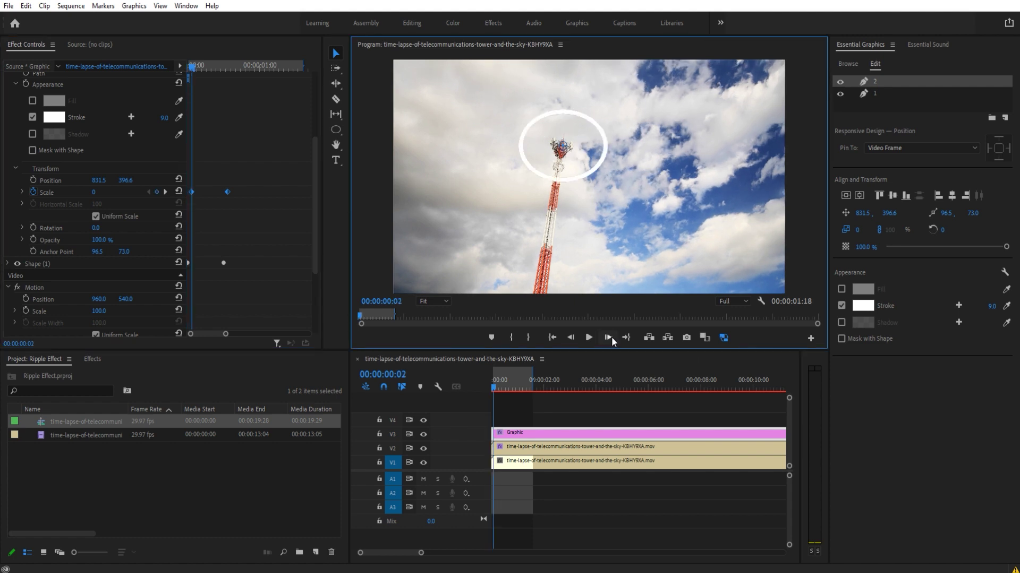
{"action": "left_click", "coordinate": [608, 337]}
{"action": "left_click", "coordinate": [609, 338]}
{"action": "left_click", "coordinate": [609, 337]}
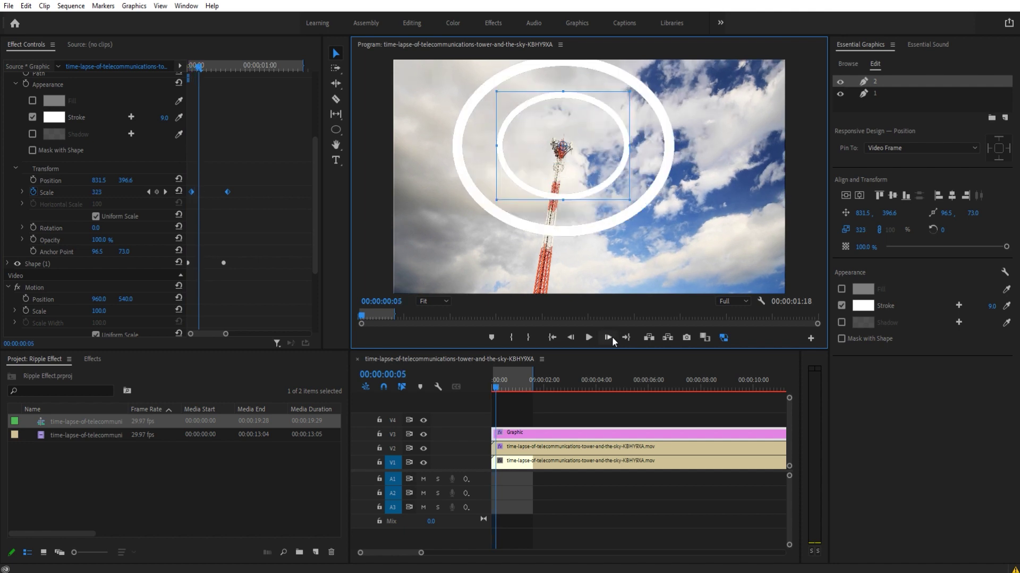
{"action": "left_click", "coordinate": [570, 338]}
{"action": "left_click", "coordinate": [570, 338]}
{"action": "left_click", "coordinate": [570, 338]}
{"action": "left_click", "coordinate": [201, 182]}
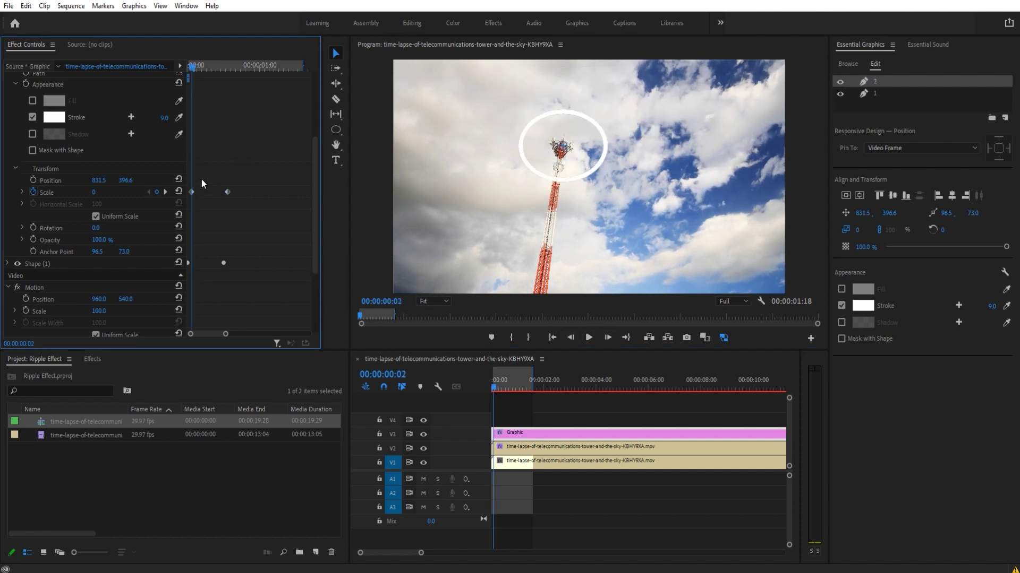
{"action": "scroll", "coordinate": [14, 125], "scroll_direction": "up", "scroll_amount": 3}
{"action": "left_click", "coordinate": [13, 107]}
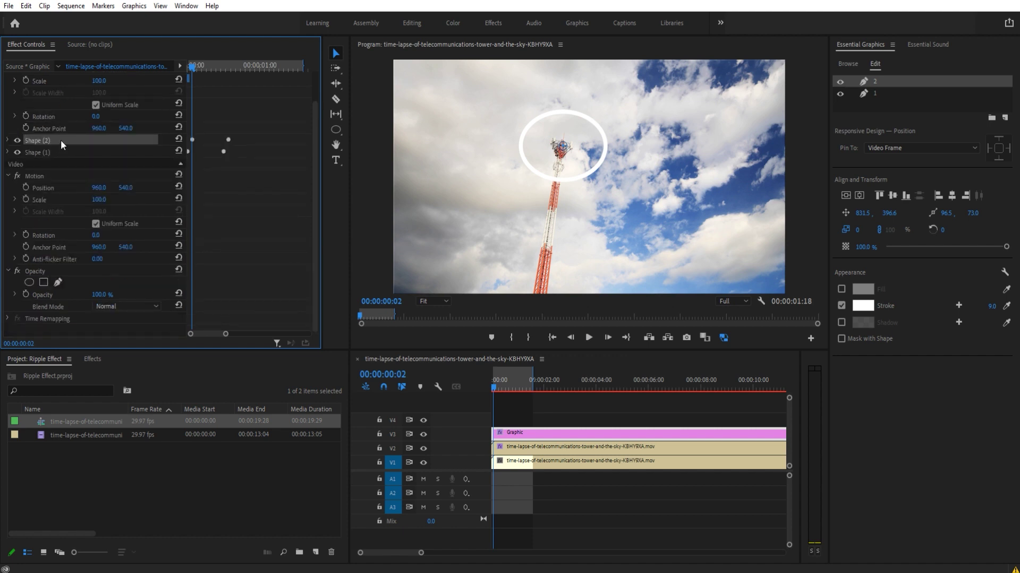
- Paste another ring shape and rename it to 3
{"action": "key", "text": "ctrl+v"}
{"action": "left_click", "coordinate": [45, 141]}
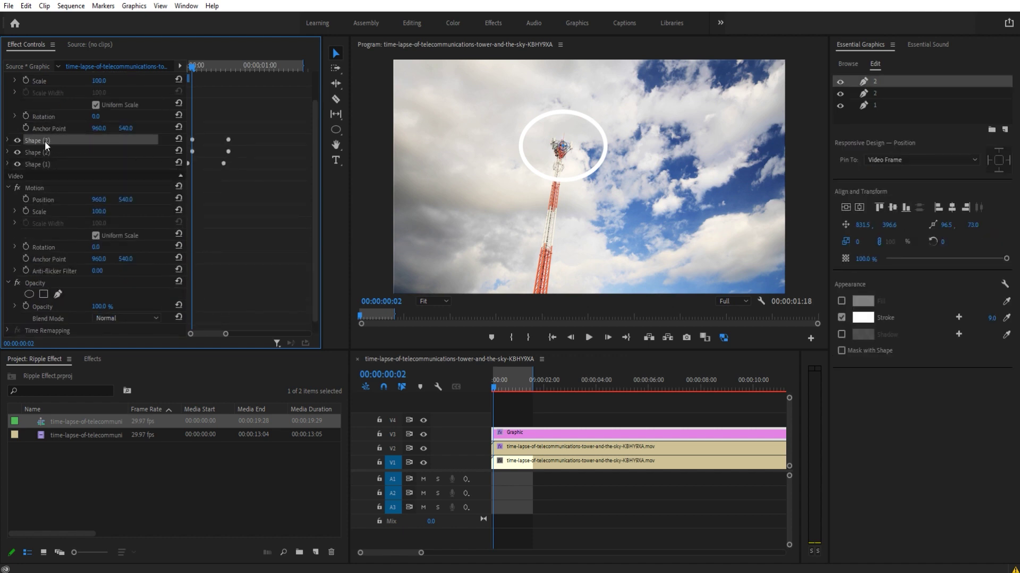
{"action": "right_click", "coordinate": [888, 82]}
{"action": "left_click", "coordinate": [903, 90]}
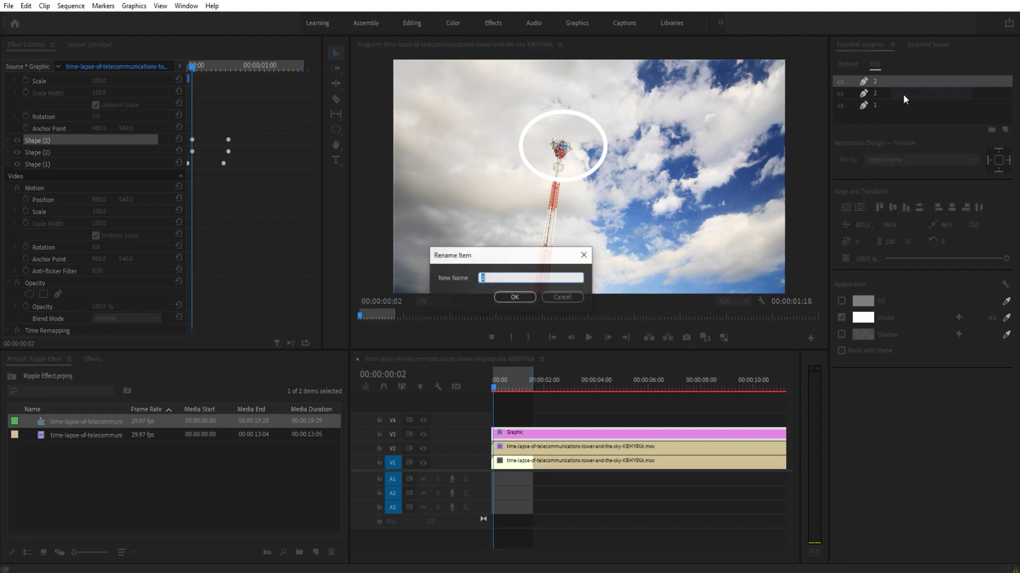
{"action": "type", "text": "3"}
{"action": "left_click", "coordinate": [525, 300]}
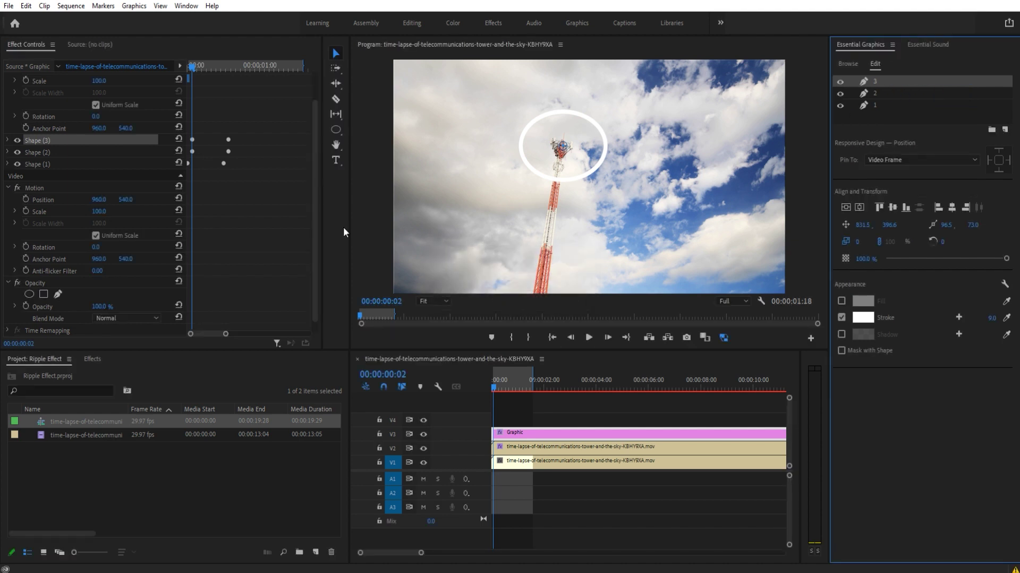
- Delay Shape (3)'s Scale keyframes by two frames
{"action": "left_click", "coordinate": [7, 141]}
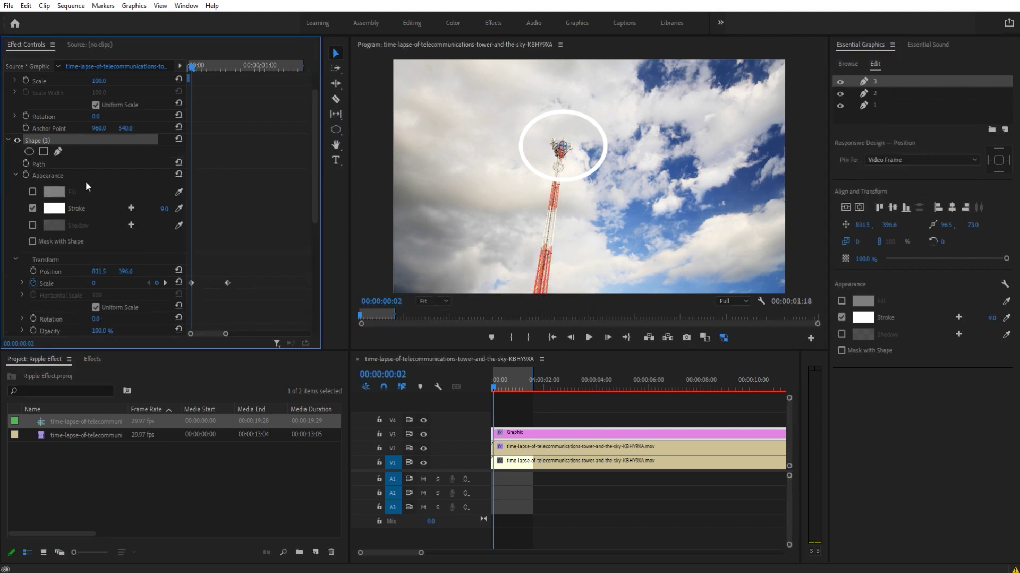
{"action": "scroll", "coordinate": [249, 244], "scroll_direction": "down", "scroll_amount": 3}
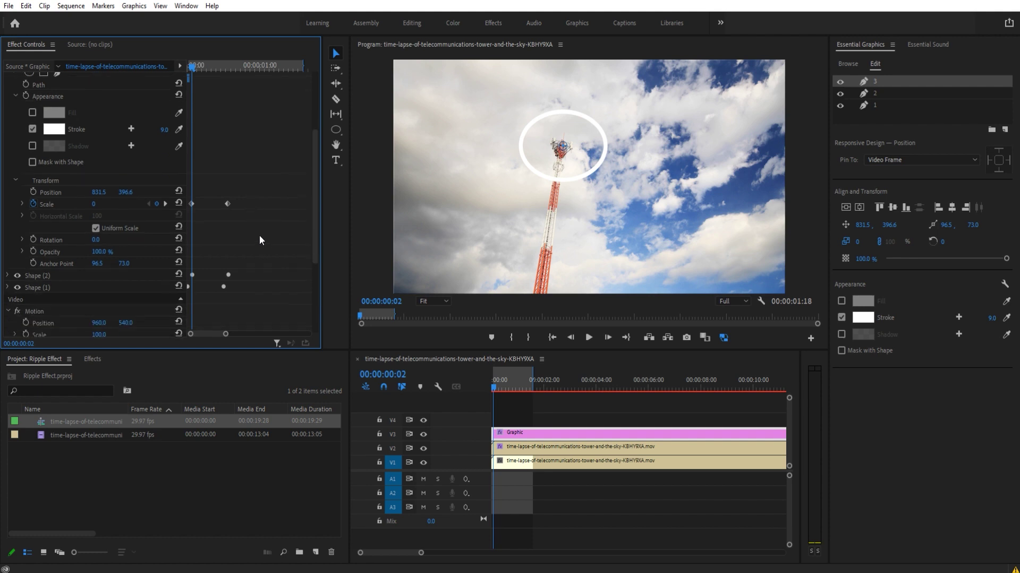
{"action": "left_click", "coordinate": [608, 338]}
{"action": "left_click", "coordinate": [608, 338]}
{"action": "left_click_drag", "start_coordinate": [270, 180], "coordinate": [195, 202]}
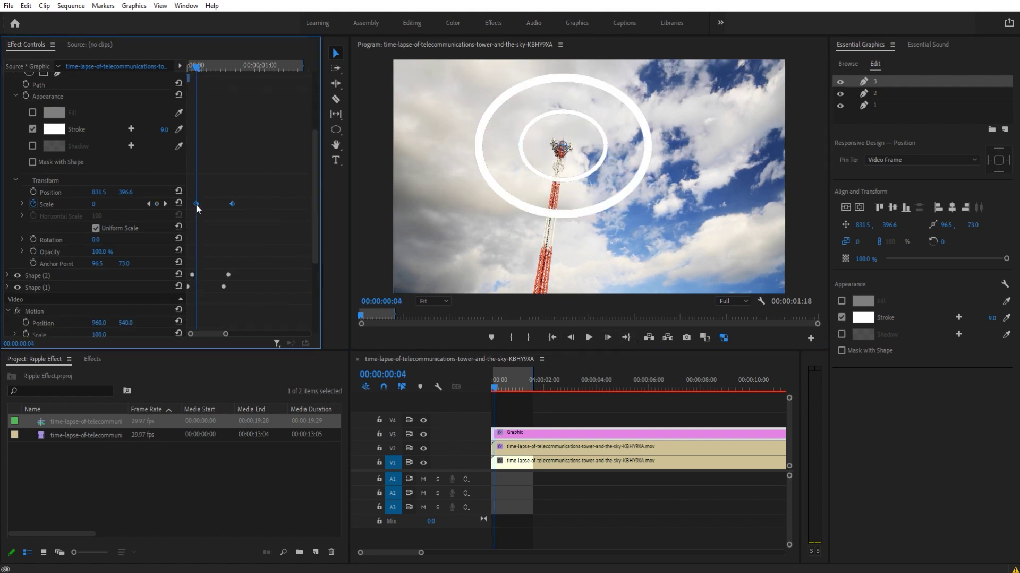
{"action": "scroll", "coordinate": [17, 187], "scroll_direction": "up", "scroll_amount": 3}
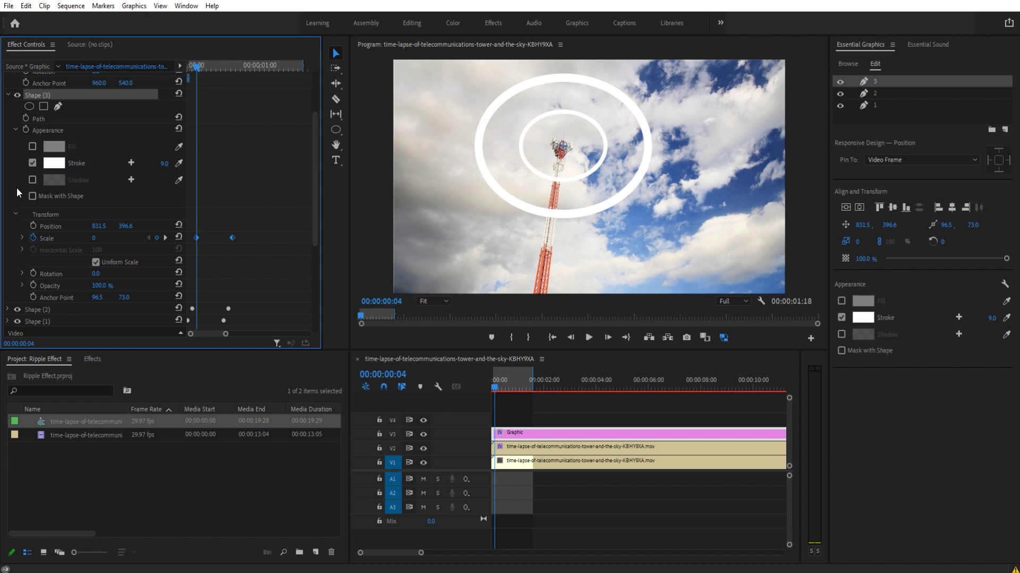
{"action": "left_click", "coordinate": [8, 129]}
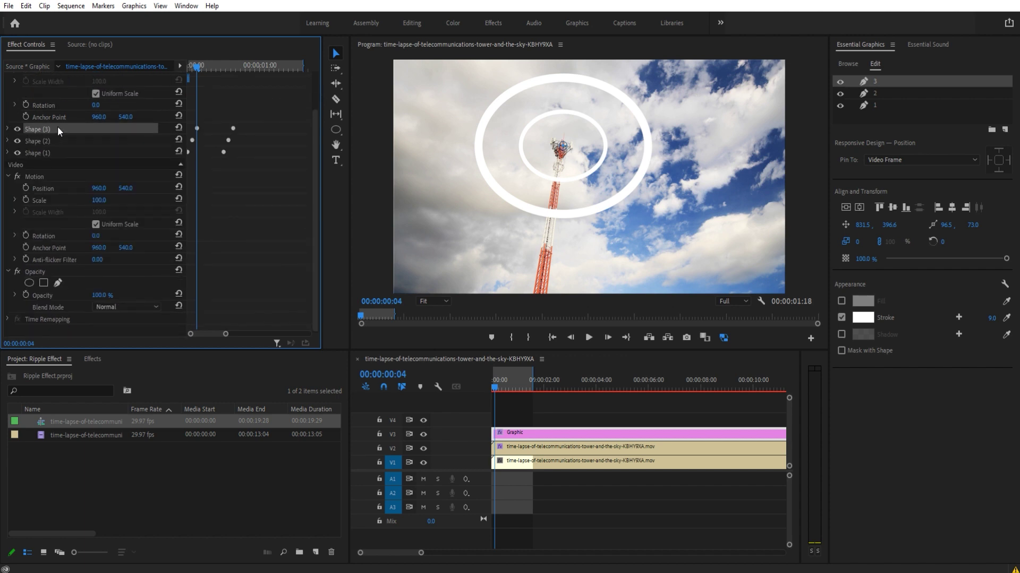
- Paste further staggered ring copies, then rewind and play the rippling rings
{"action": "key", "text": "ctrl+v"}
{"action": "key", "text": "ctrl+v"}
{"action": "key", "text": "ctrl+v"}
{"action": "left_click", "coordinate": [608, 337]}
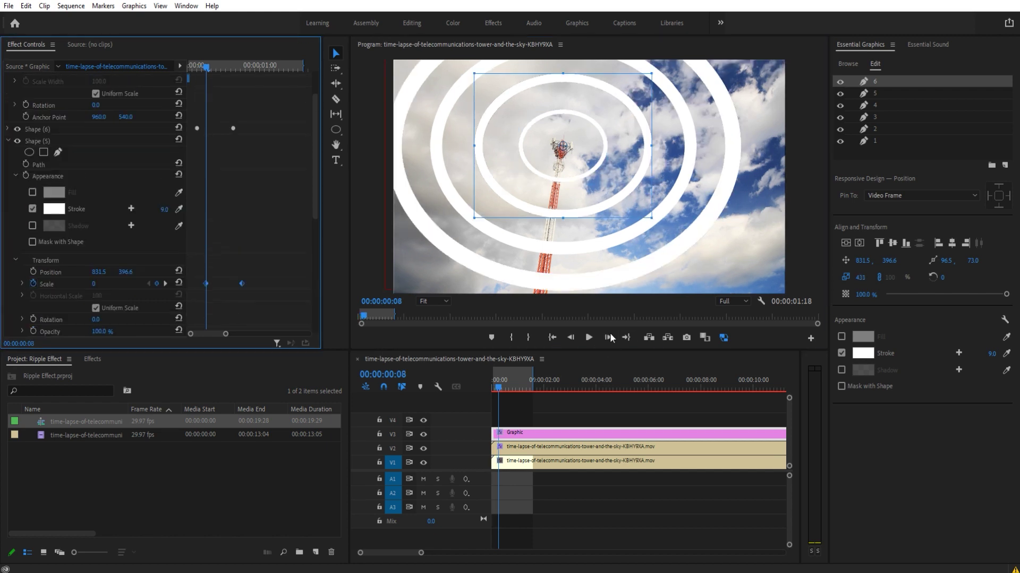
{"action": "key", "text": "Home"}
{"action": "scroll", "coordinate": [205, 246], "scroll_direction": "up", "scroll_amount": 3}
{"action": "left_click", "coordinate": [474, 390]}
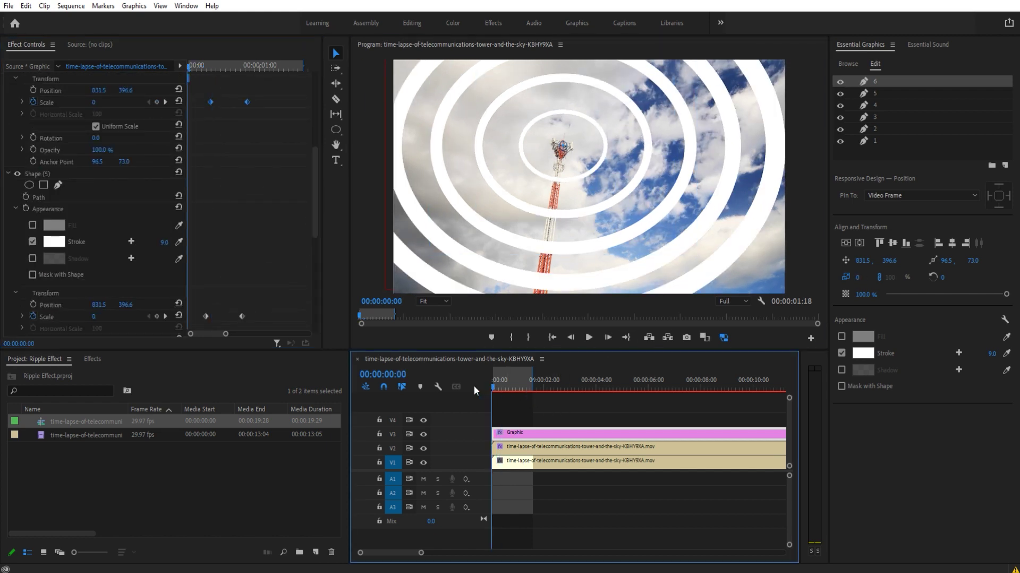
{"action": "key", "text": "space"}
{"action": "left_click", "coordinate": [517, 391]}
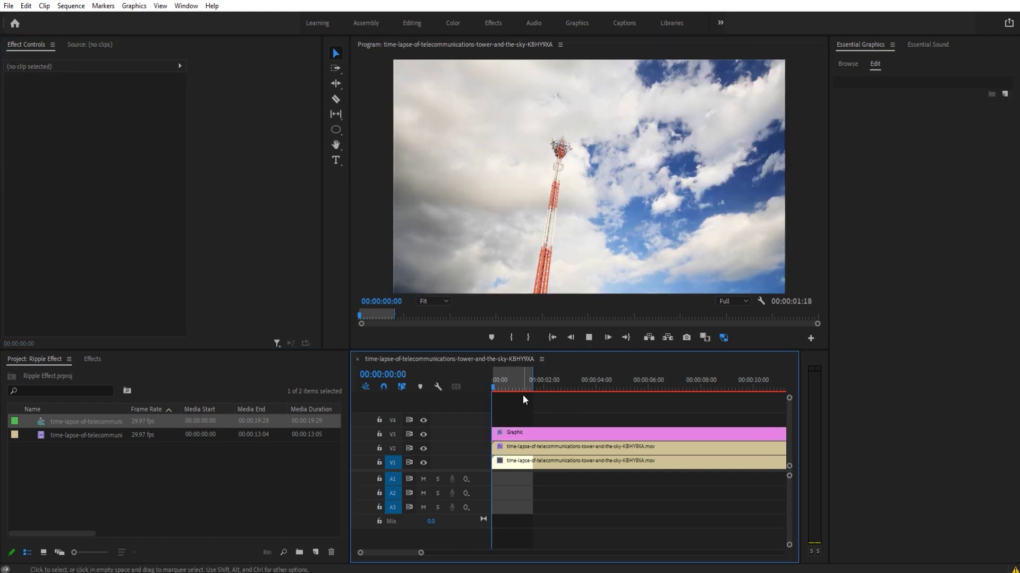
- Review the rings, then set the V2 tower clip's Track Matte Key matte to Video 3
{"action": "left_click", "coordinate": [505, 393]}
{"action": "mouse_move", "coordinate": [505, 393]}
{"action": "left_mouse_down"}
{"action": "mouse_move", "coordinate": [480, 383]}
{"action": "mouse_move", "coordinate": [507, 377]}
{"action": "mouse_move", "coordinate": [479, 378]}
{"action": "mouse_move", "coordinate": [501, 382]}
{"action": "left_mouse_up"}
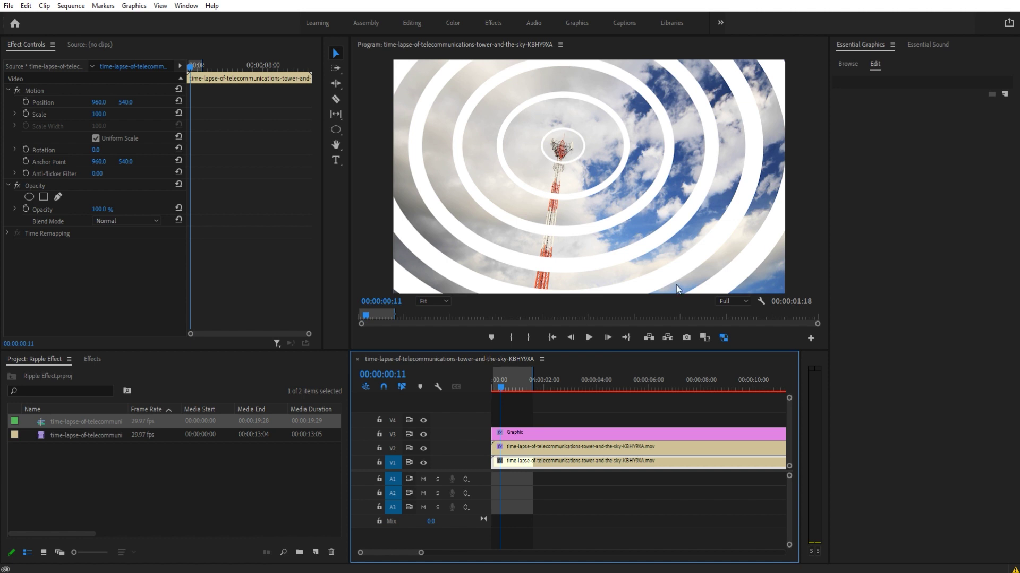
{"action": "left_click", "coordinate": [515, 447]}
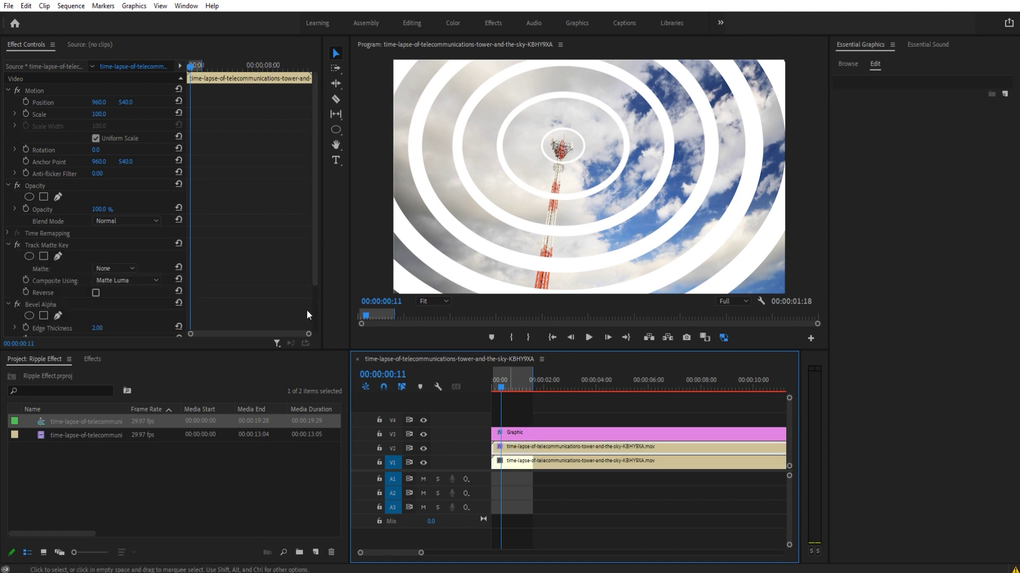
{"action": "scroll", "coordinate": [153, 307], "scroll_direction": "down", "scroll_amount": 2}
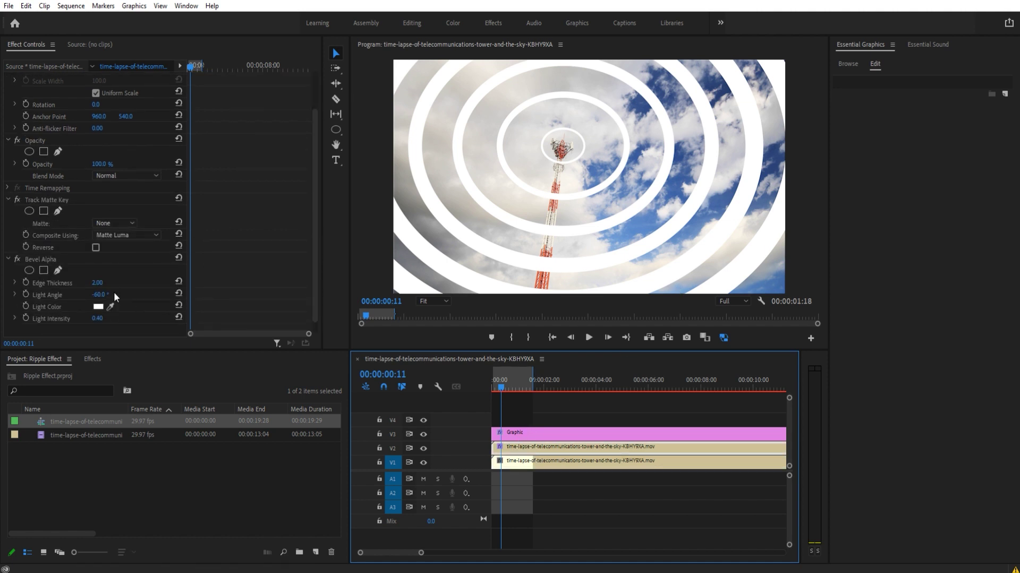
{"action": "scroll", "coordinate": [114, 292], "scroll_direction": "down", "scroll_amount": 1}
{"action": "left_click", "coordinate": [120, 212]}
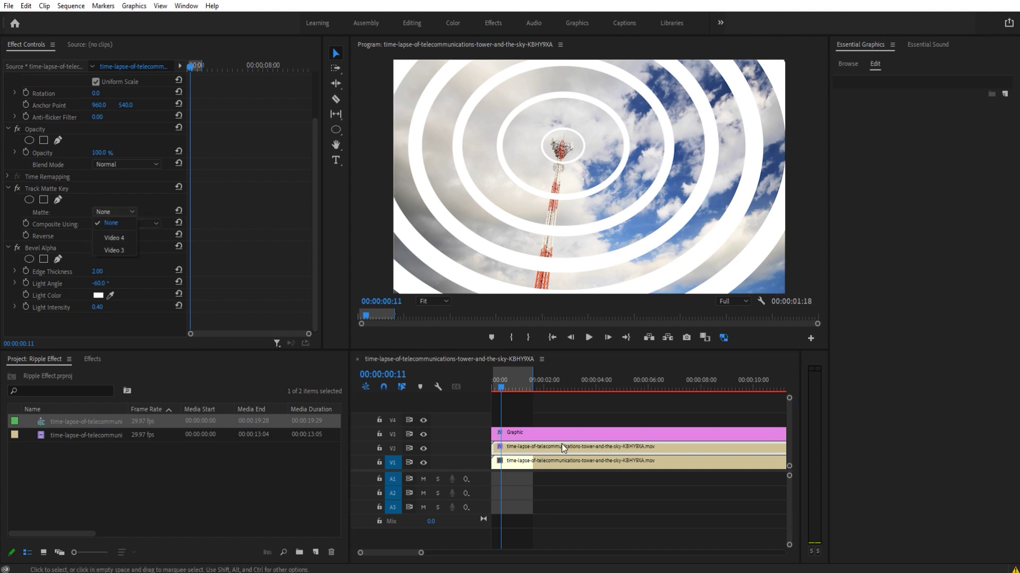
{"action": "left_click", "coordinate": [116, 247]}
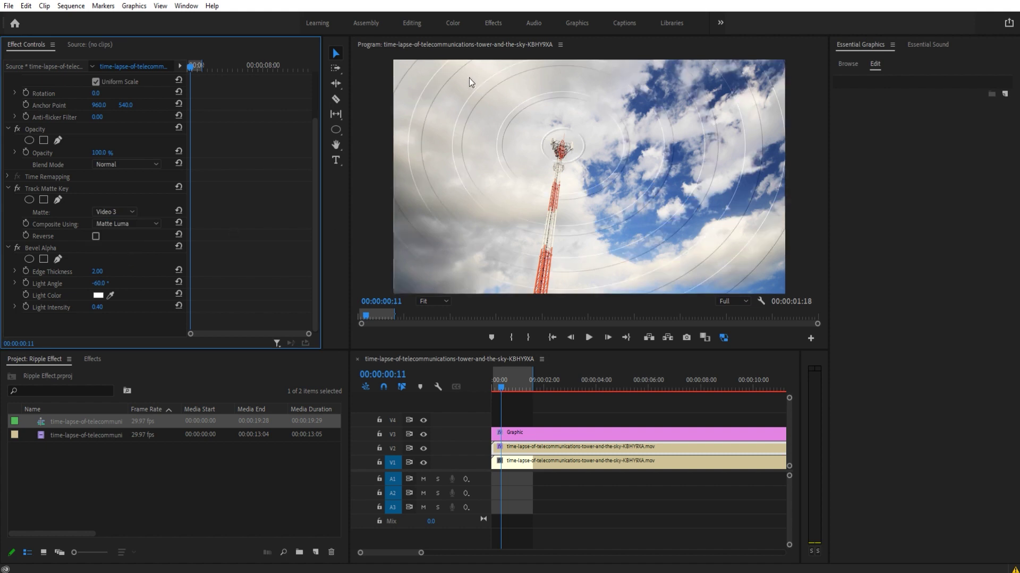
- Reorder Bevel Alpha to sit after Track Matte Key, then test Edge Thickness values
{"action": "left_click", "coordinate": [67, 247]}
{"action": "left_click_drag", "start_coordinate": [43, 249], "coordinate": [46, 181]}
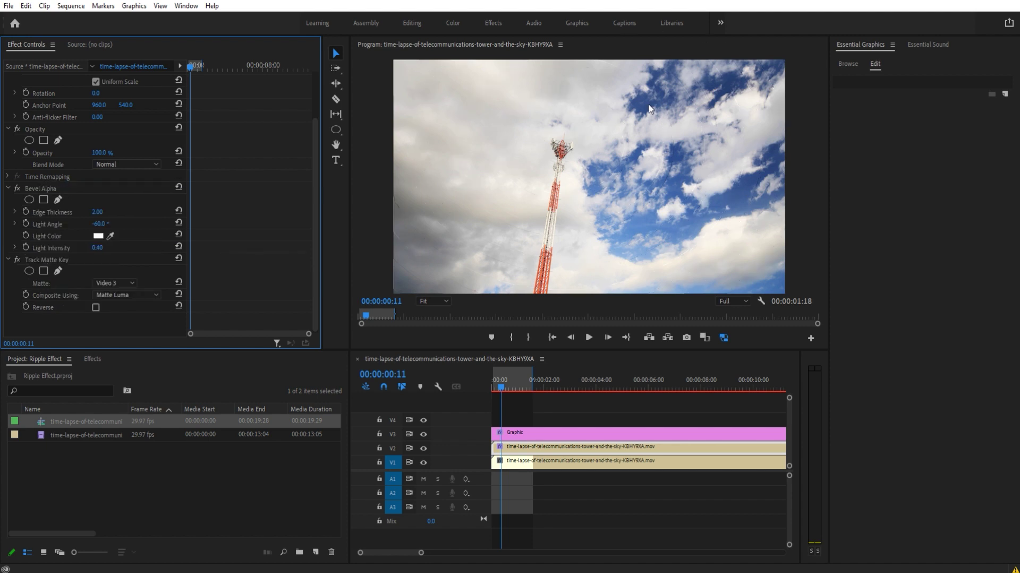
{"action": "left_click", "coordinate": [44, 189]}
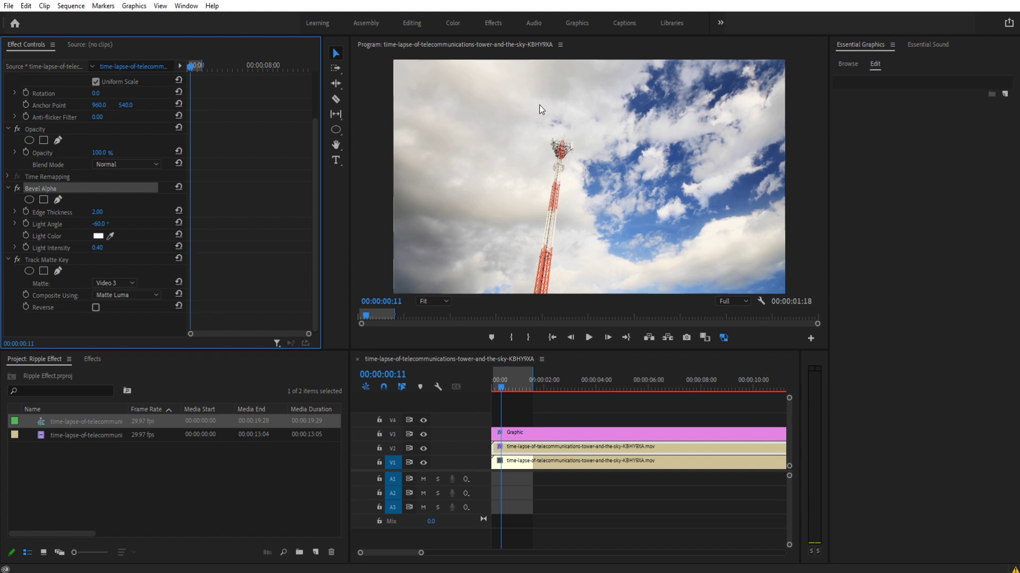
{"action": "left_click_drag", "start_coordinate": [32, 210], "coordinate": [30, 300]}
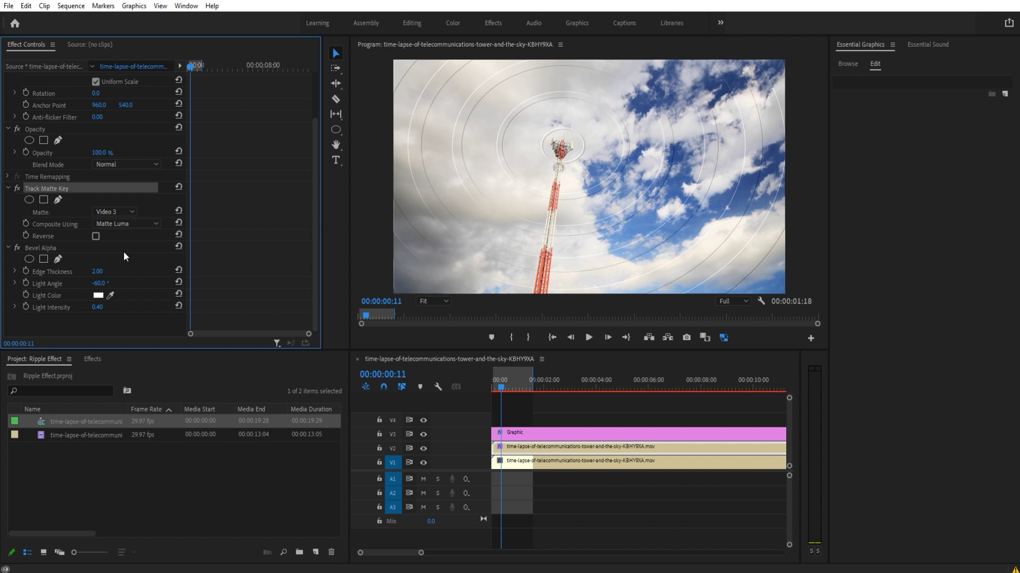
{"action": "mouse_move", "coordinate": [97, 271]}
{"action": "left_mouse_down"}
{"action": "mouse_move", "coordinate": [123, 271]}
{"action": "mouse_move", "coordinate": [87, 272]}
{"action": "left_mouse_up"}
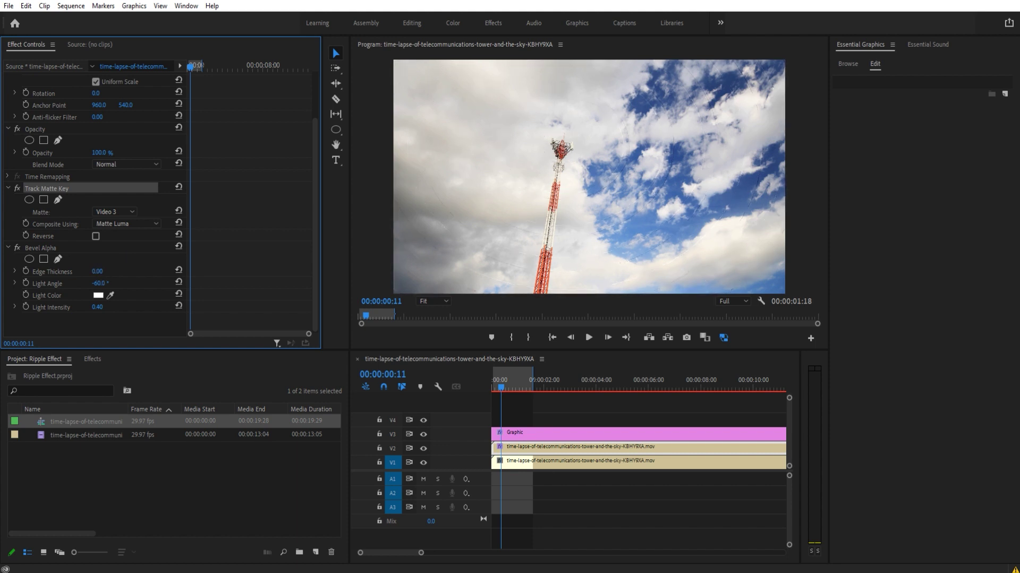
- Set Bevel Alpha Edge Thickness to 0.10 and preview playback from the start
{"action": "left_click", "coordinate": [107, 271]}
{"action": "type", "text": "0.1"}
{"action": "key", "text": "Return"}
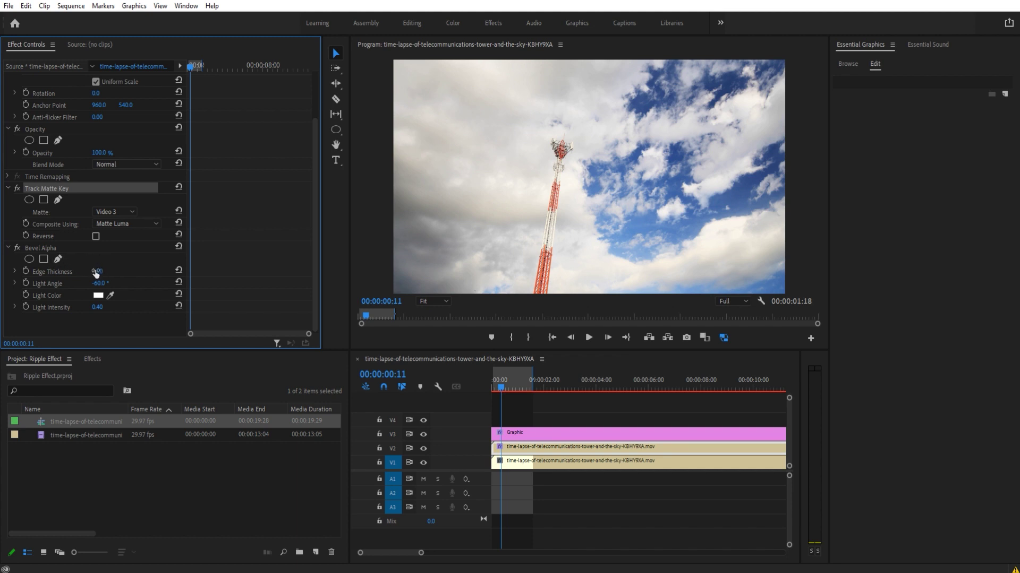
{"action": "left_click", "coordinate": [97, 271]}
{"action": "left_click_drag", "start_coordinate": [498, 388], "coordinate": [485, 389]}
{"action": "key", "text": "space"}
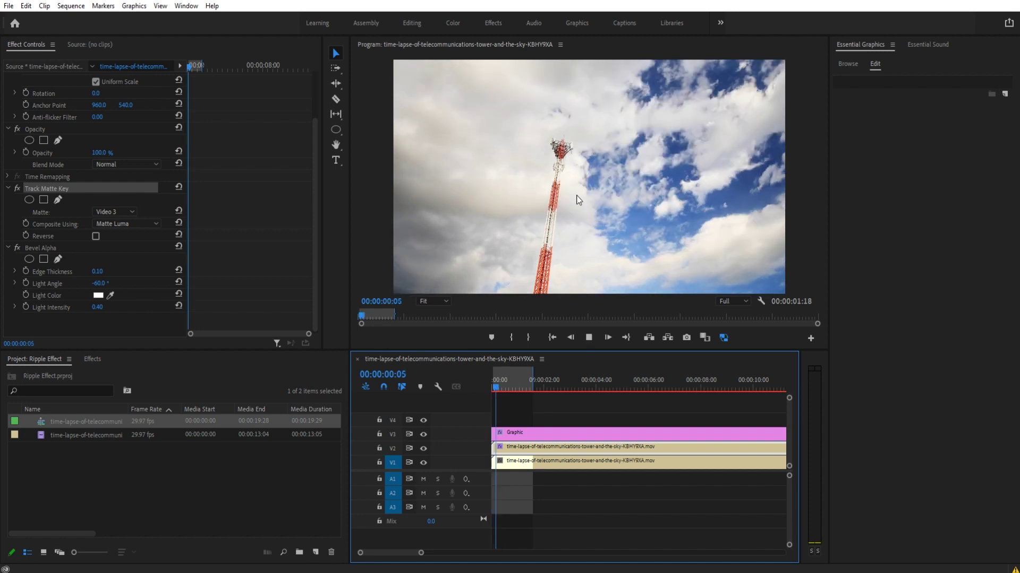
- Change Edge Thickness to 0.3, then scrub it up toward 0.70
{"action": "left_click", "coordinate": [98, 271]}
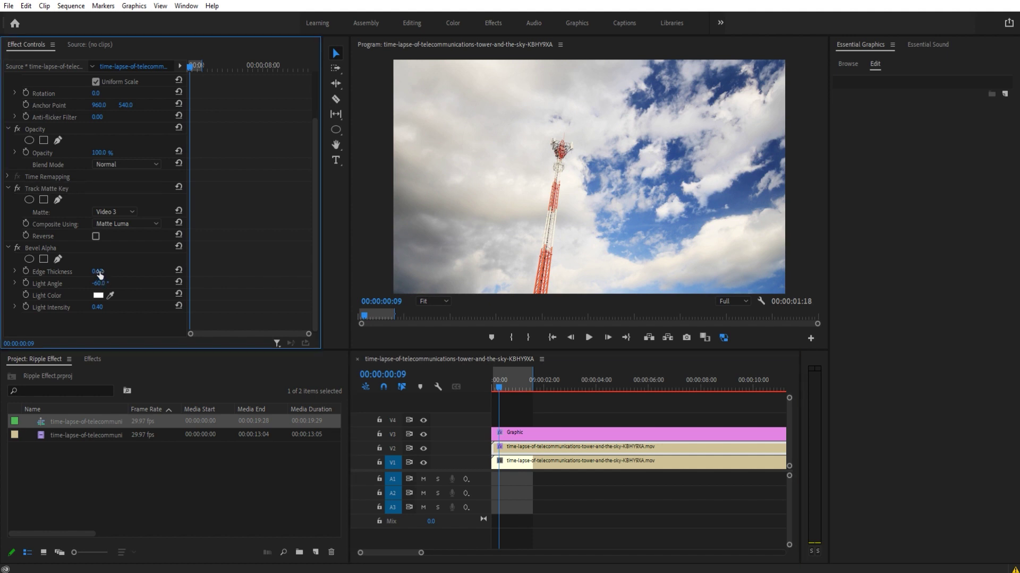
{"action": "type", "text": "3"}
{"action": "left_click_drag", "start_coordinate": [100, 272], "coordinate": [108, 272]}
- Scrub the first 1.5 seconds, render the work-area preview, and return to frame one
{"action": "left_click", "coordinate": [500, 395]}
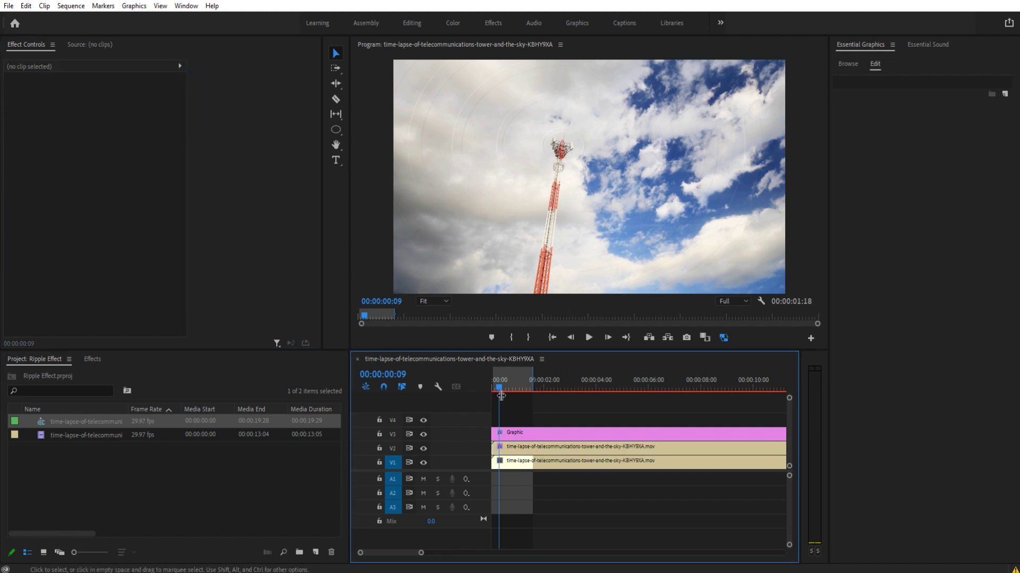
{"action": "left_click", "coordinate": [490, 387]}
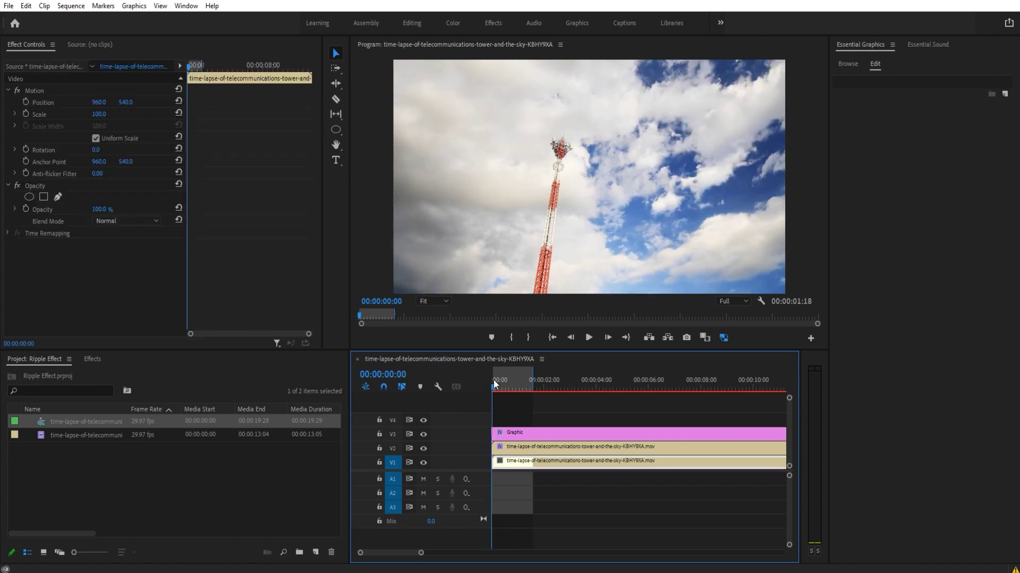
{"action": "left_click_drag", "start_coordinate": [493, 380], "coordinate": [532, 380]}
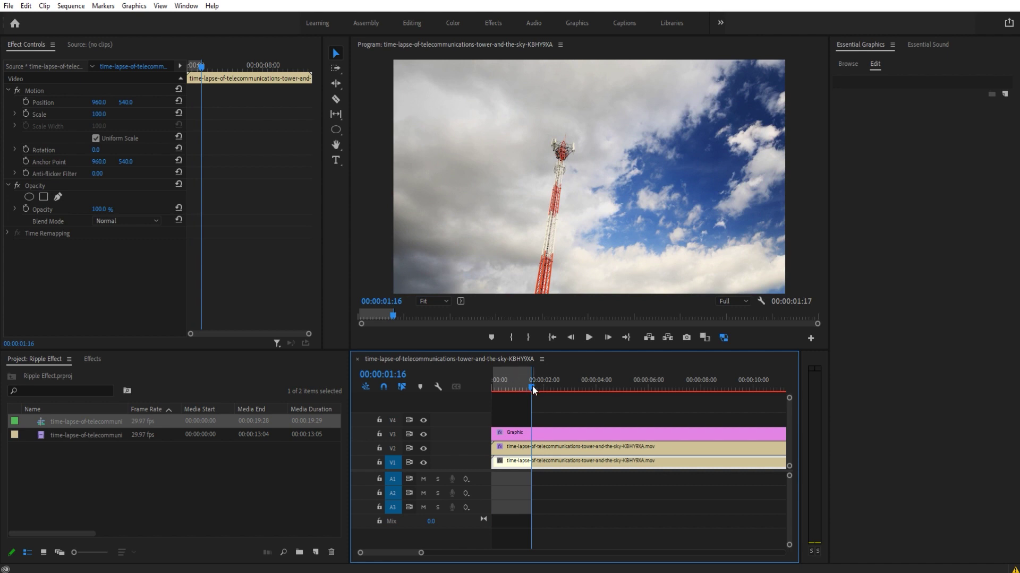
{"action": "key", "text": "Return"}
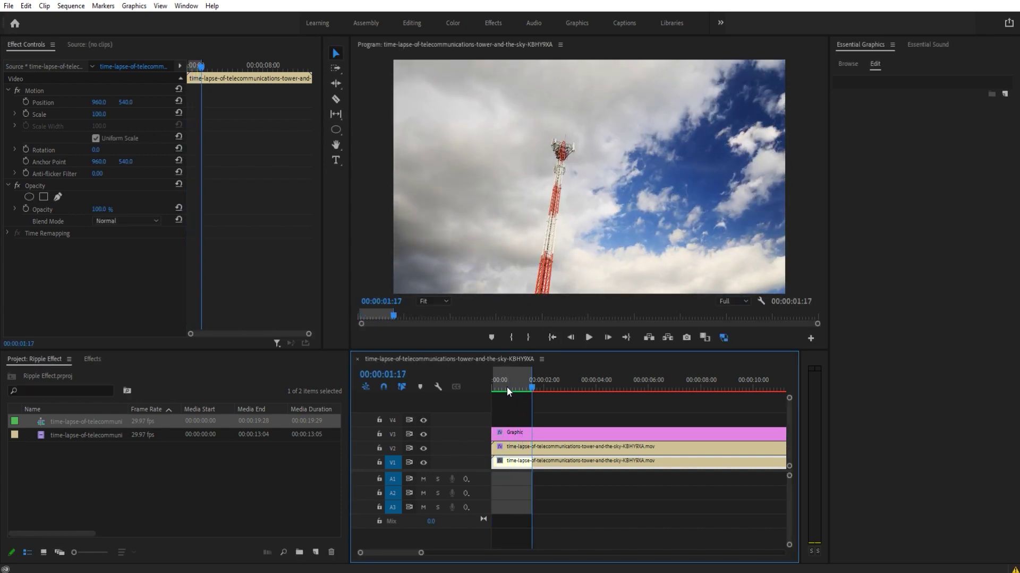
{"action": "key", "text": "Home"}
{"action": "left_click", "coordinate": [616, 195]}
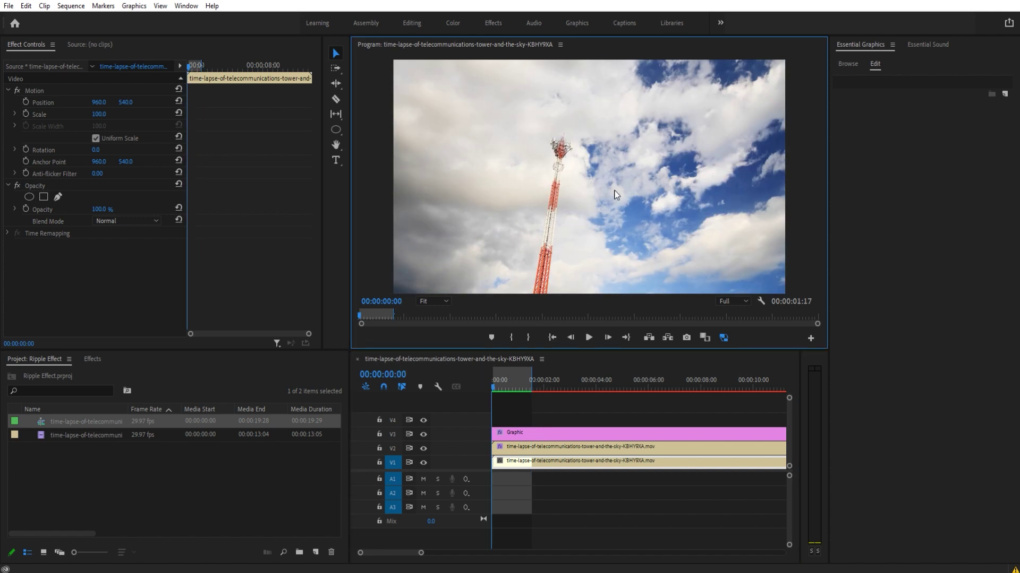